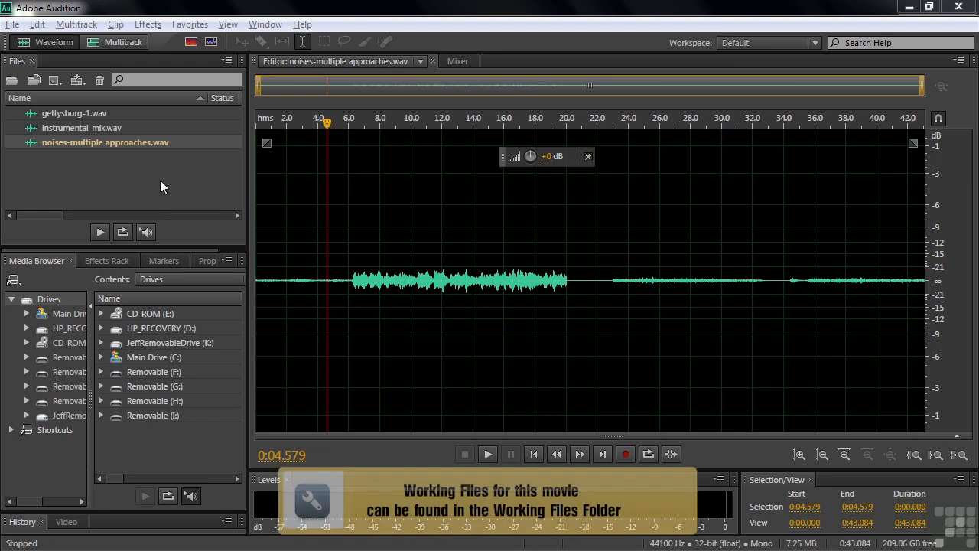
Examine the audio files stored in the narrations, music and noises working folders
{"action": "left_click", "coordinate": [49, 177]}
{"action": "key", "text": "ctrl+o"}
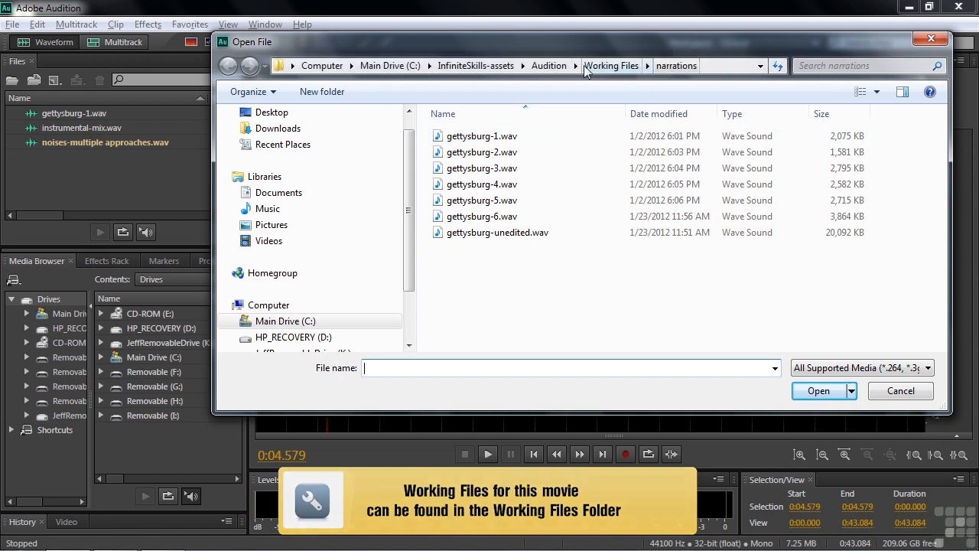
{"action": "left_click", "coordinate": [613, 66]}
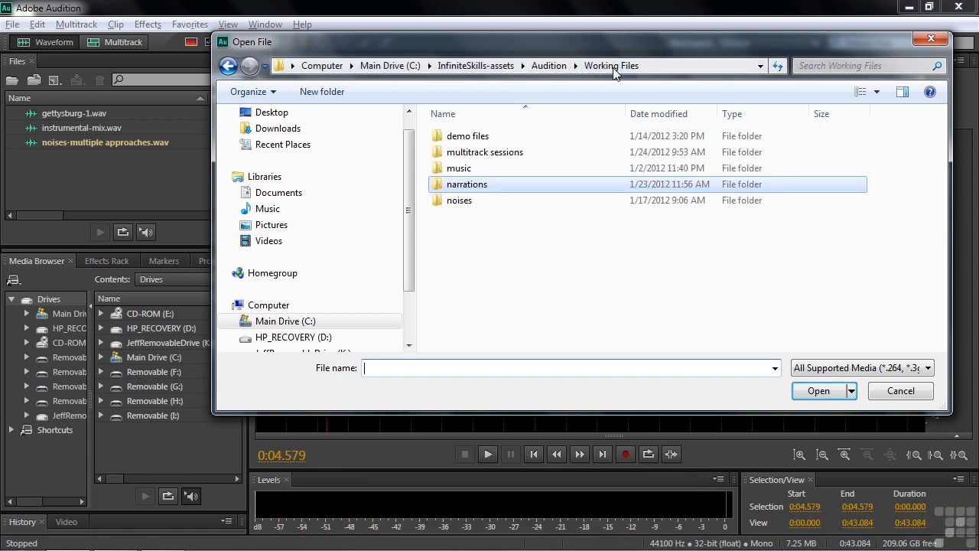
{"action": "double_click", "coordinate": [473, 168]}
{"action": "double_click", "coordinate": [482, 152]}
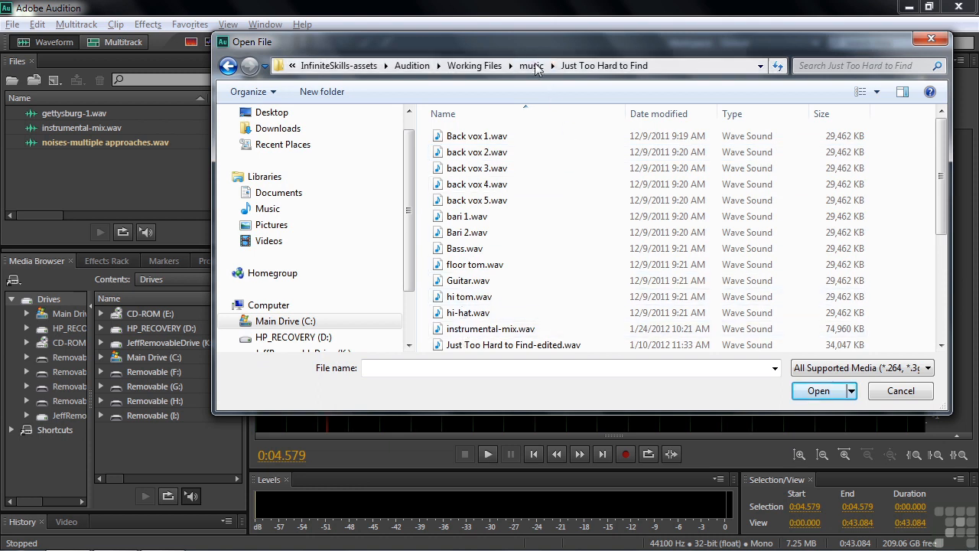
{"action": "left_click", "coordinate": [476, 66]}
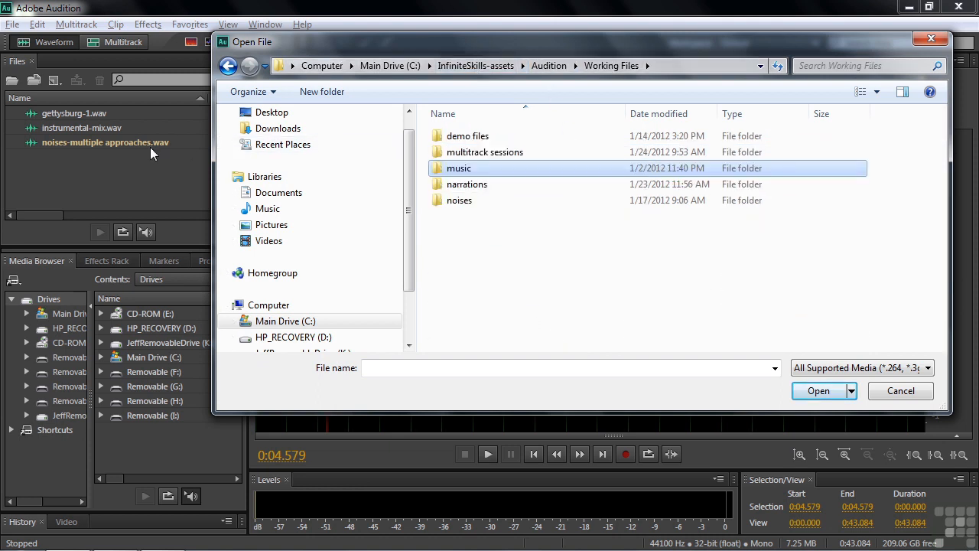
{"action": "double_click", "coordinate": [460, 201]}
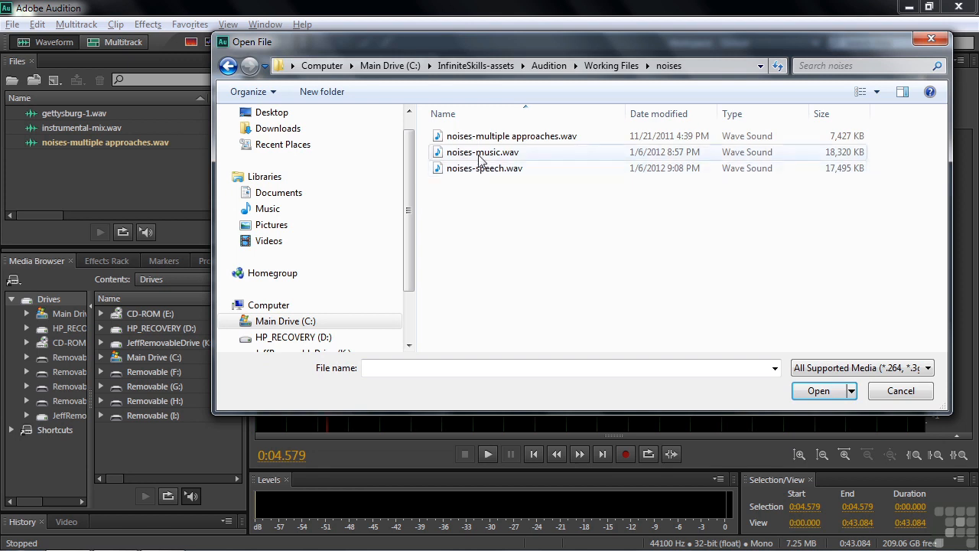
{"action": "left_click", "coordinate": [902, 391]}
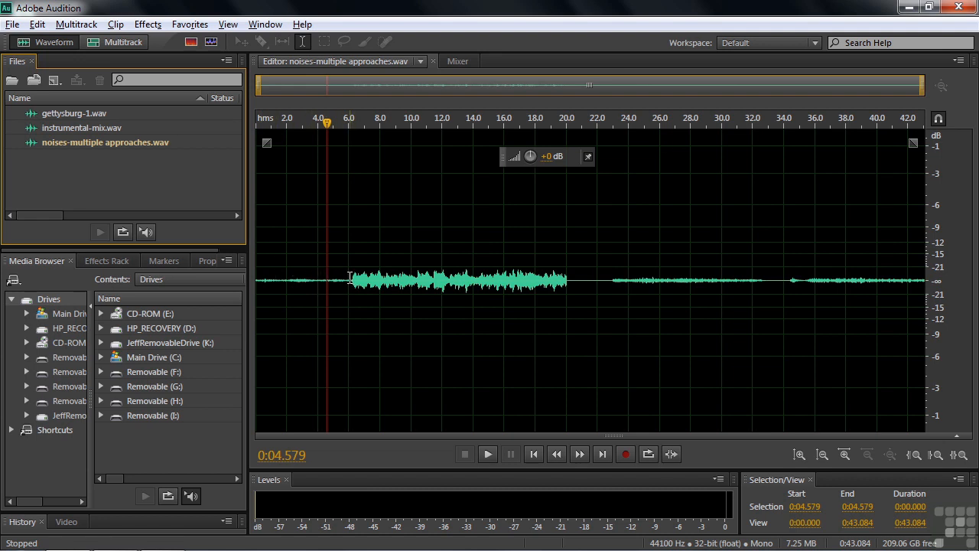
Raise the amplitude of the entire noises-multiple approaches.wav file and play a bit of its opening noise
{"action": "left_click_drag", "start_coordinate": [531, 156], "coordinate": [554, 153]}
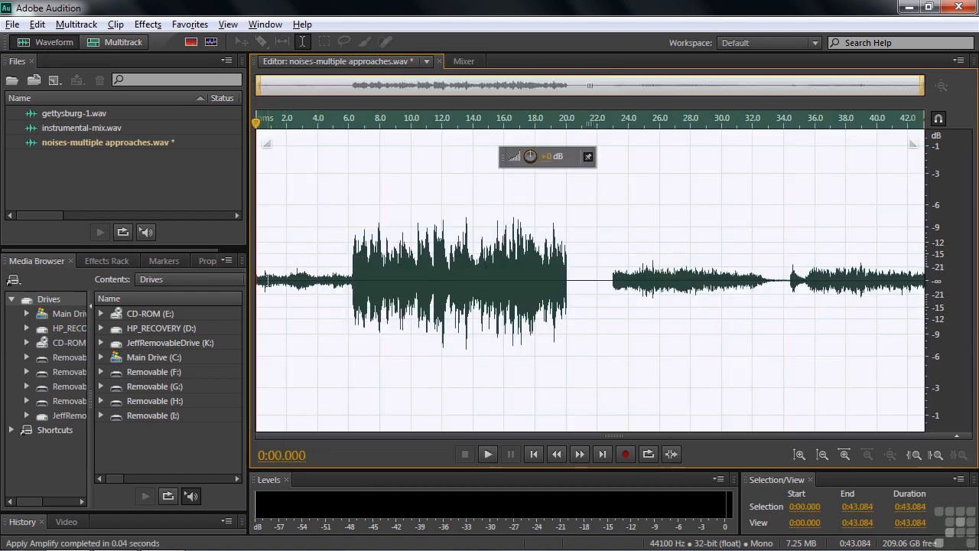
{"action": "left_click", "coordinate": [269, 280]}
{"action": "key", "text": "space"}
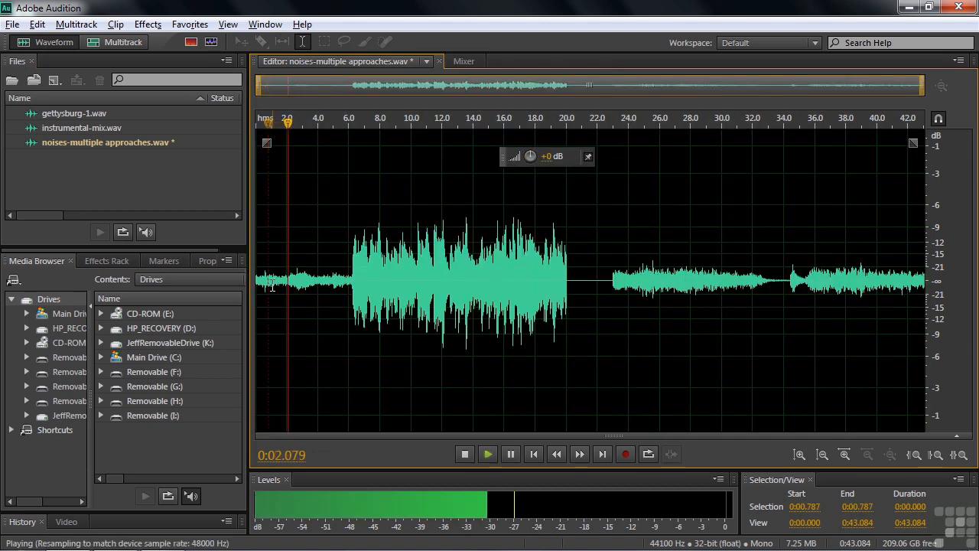
{"action": "key", "text": "space"}
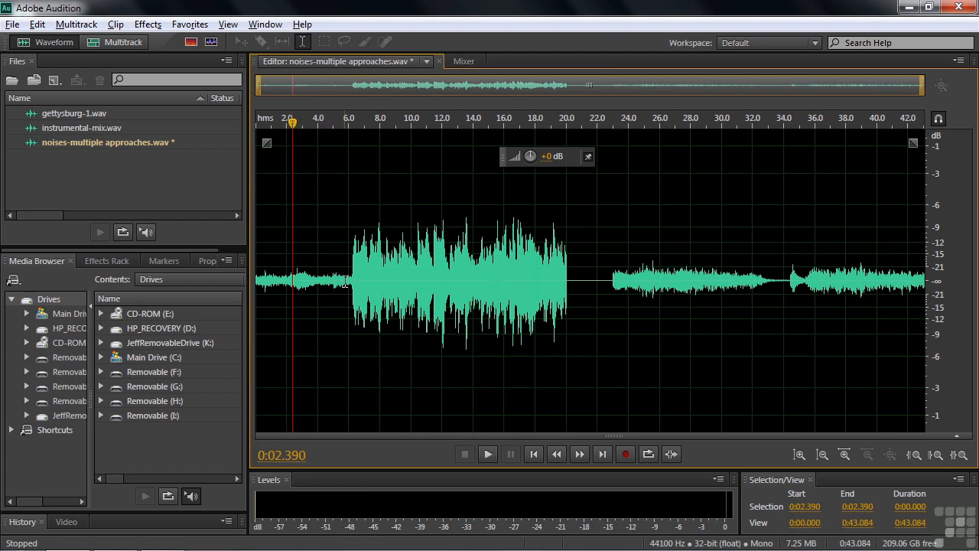
Select the noise before the music, from 0:00.000 to exactly where the music starts at 0:06.250
{"action": "left_click_drag", "start_coordinate": [349, 278], "coordinate": [248, 278]}
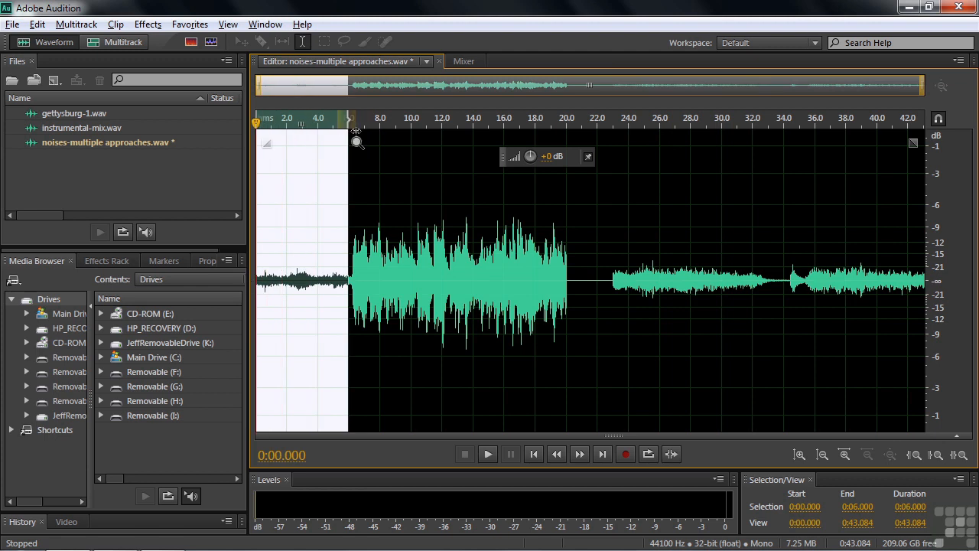
{"action": "scroll", "coordinate": [362, 144], "scroll_direction": "up", "scroll_amount": 5}
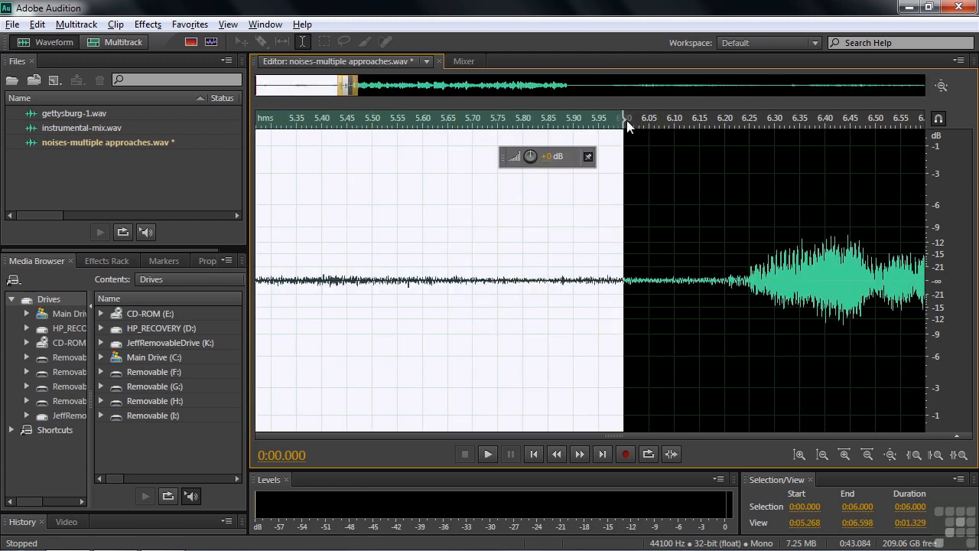
{"action": "left_click_drag", "start_coordinate": [624, 117], "coordinate": [744, 146]}
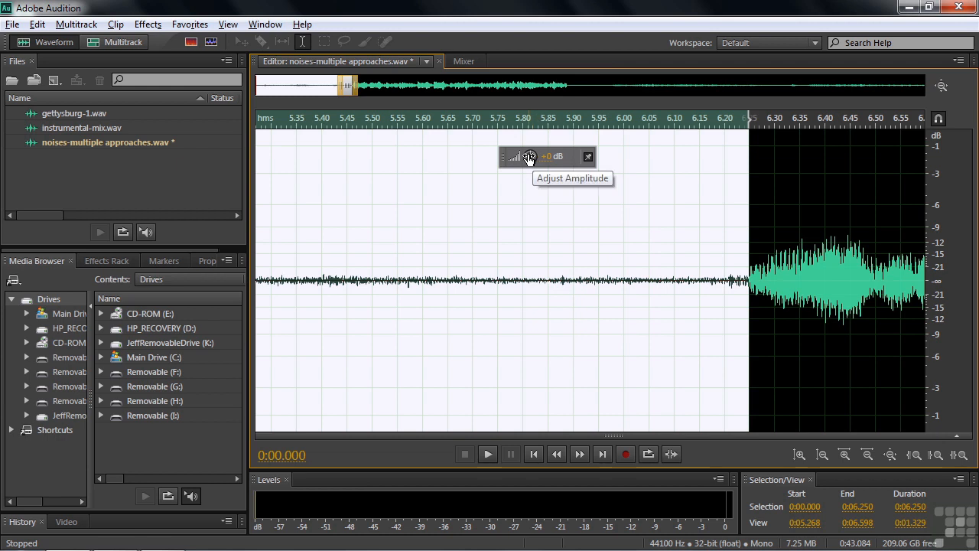
Lower the amplitude of the selected opening noise to -∞ dB and play across the start of the music
{"action": "left_click_drag", "start_coordinate": [528, 158], "coordinate": [497, 239]}
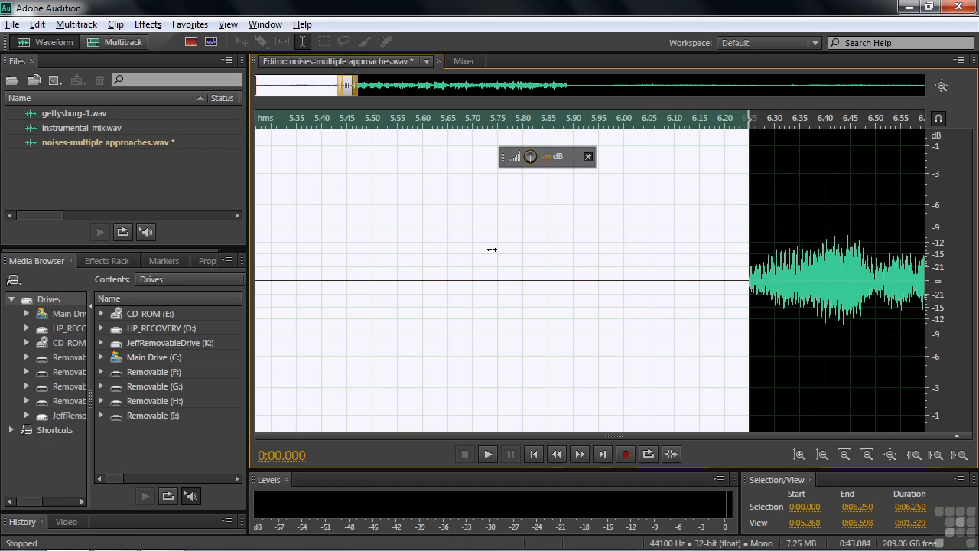
{"action": "left_click_drag", "start_coordinate": [492, 250], "coordinate": [492, 250]}
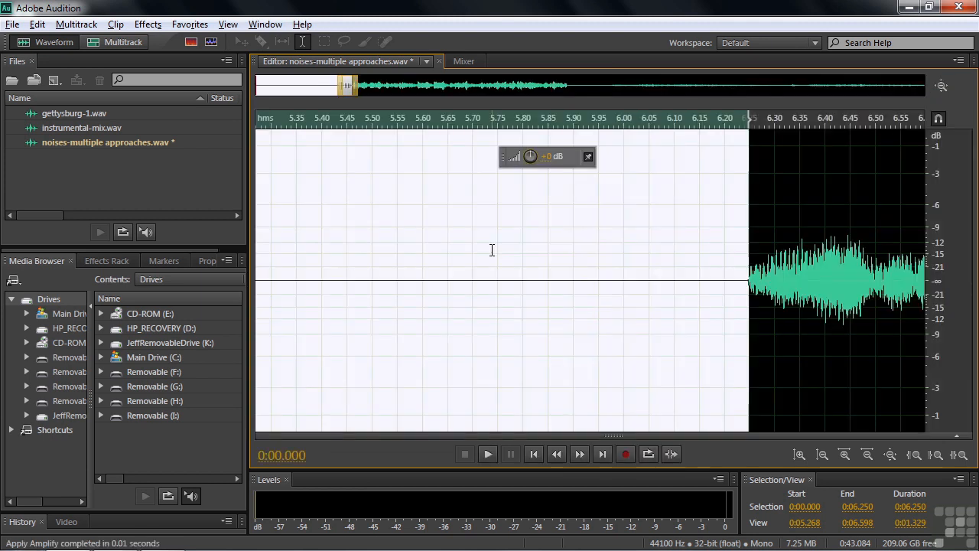
{"action": "left_click", "coordinate": [701, 276]}
{"action": "key", "text": "space"}
{"action": "key", "text": "space"}
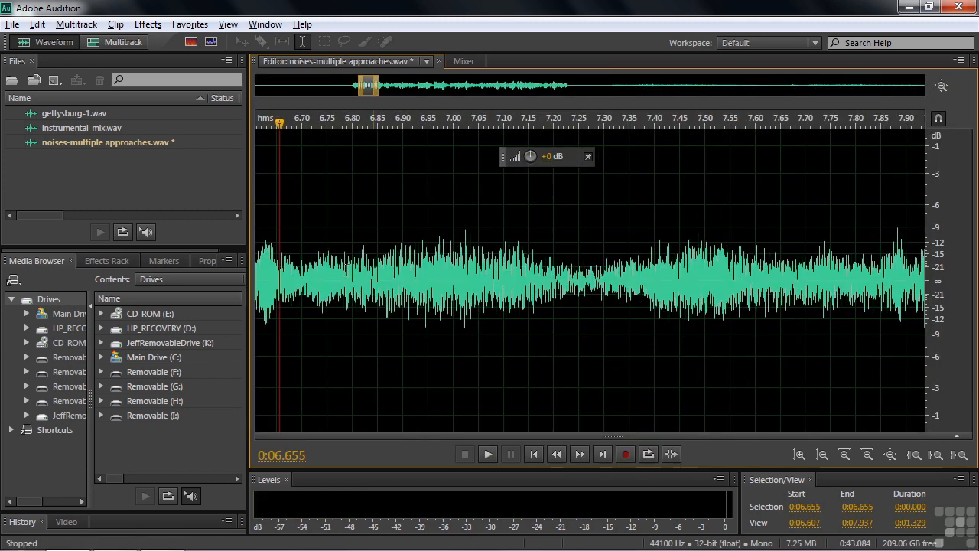
Play the transition from the muted opening into the music, and undo the amplitude reduction
{"action": "key", "text": "Home"}
{"action": "key", "text": "backslash"}
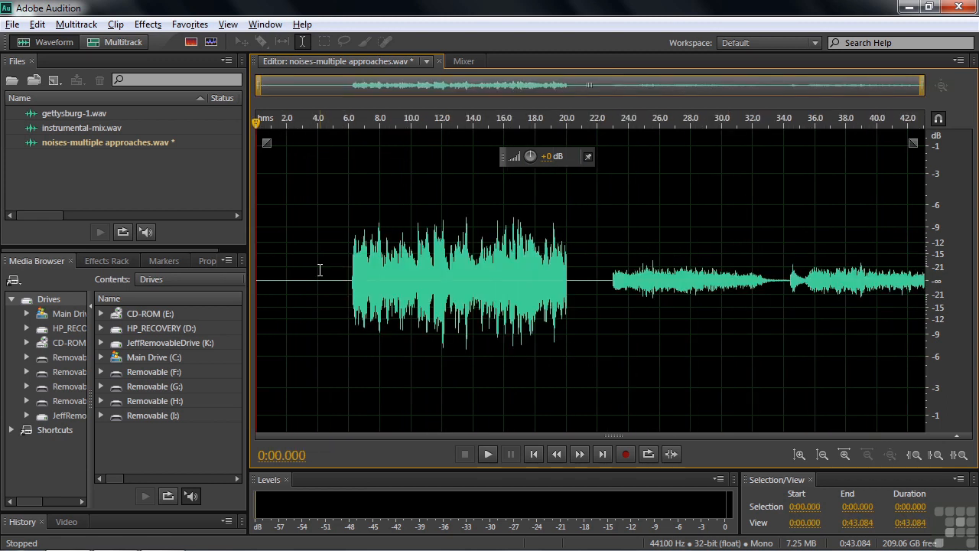
{"action": "left_click", "coordinate": [309, 280]}
{"action": "left_click", "coordinate": [324, 280]}
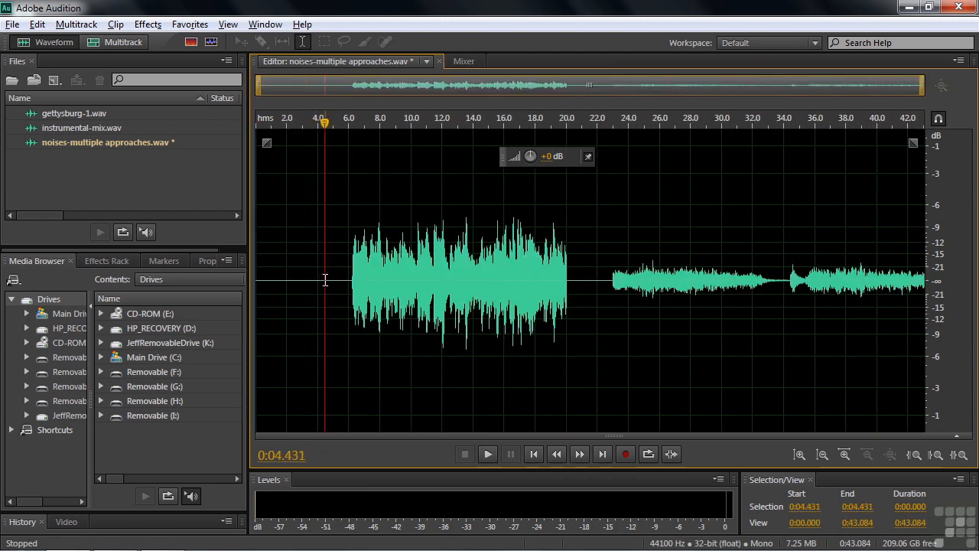
{"action": "key", "text": "space"}
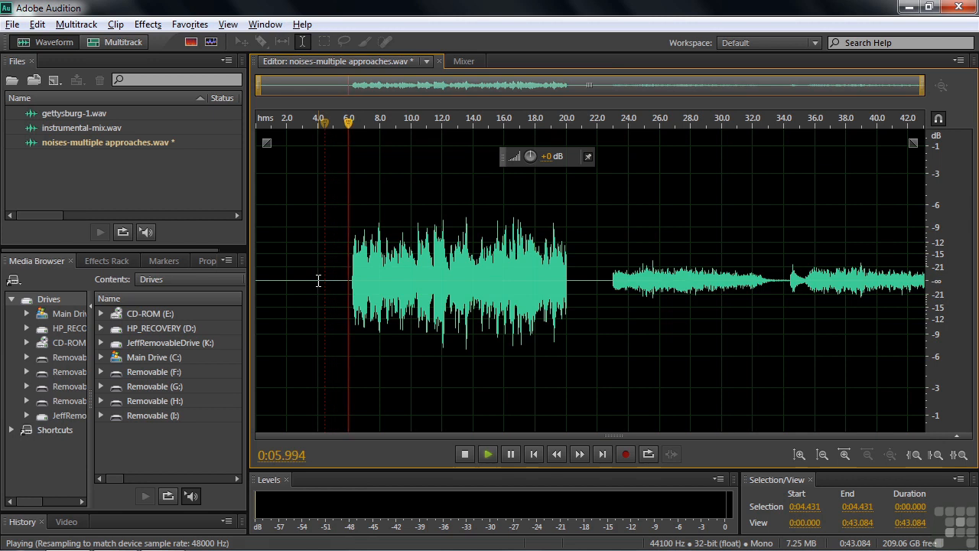
{"action": "key", "text": "space"}
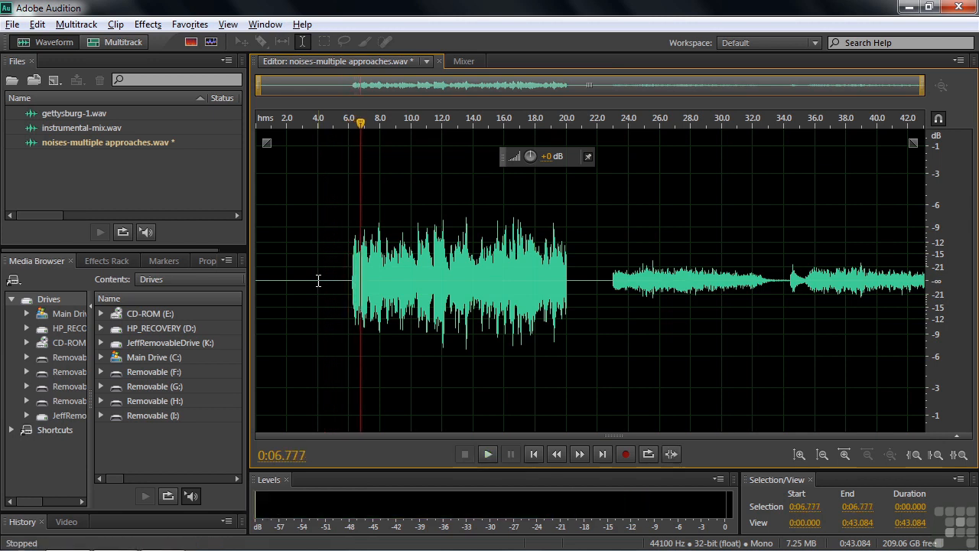
{"action": "key", "text": "ctrl+z"}
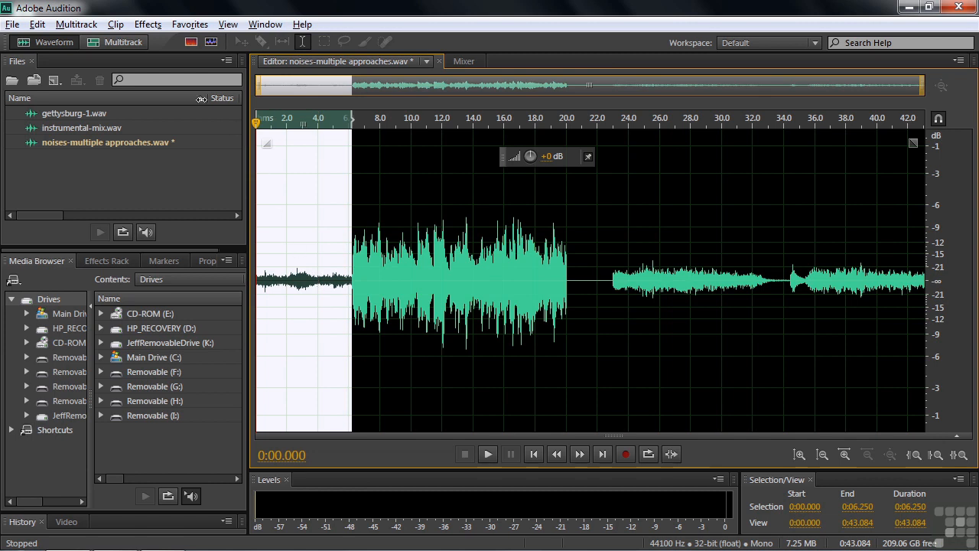
Apply the Silence effect to the selected opening passage and play the transition into the music
{"action": "left_click", "coordinate": [147, 25]}
{"action": "left_click", "coordinate": [169, 133]}
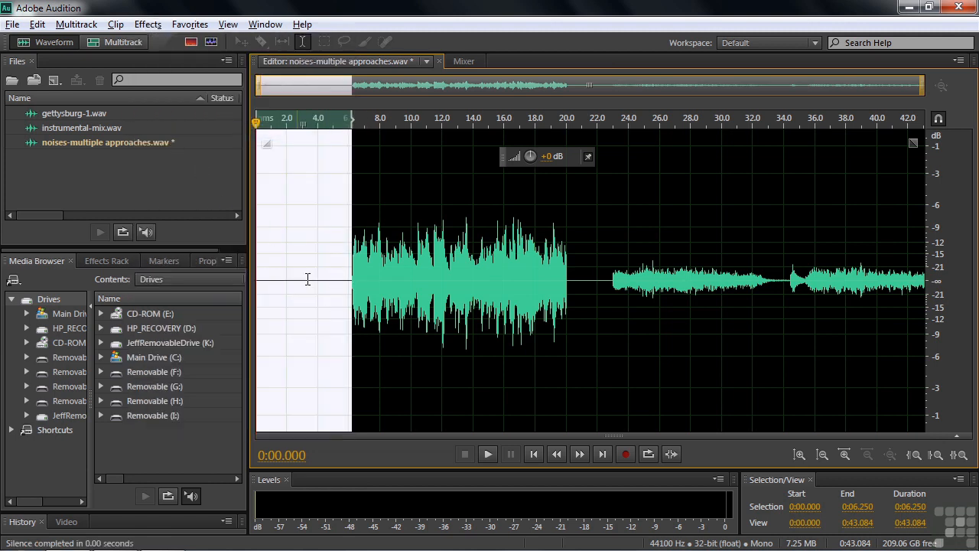
{"action": "left_click", "coordinate": [340, 282]}
{"action": "key", "text": "space"}
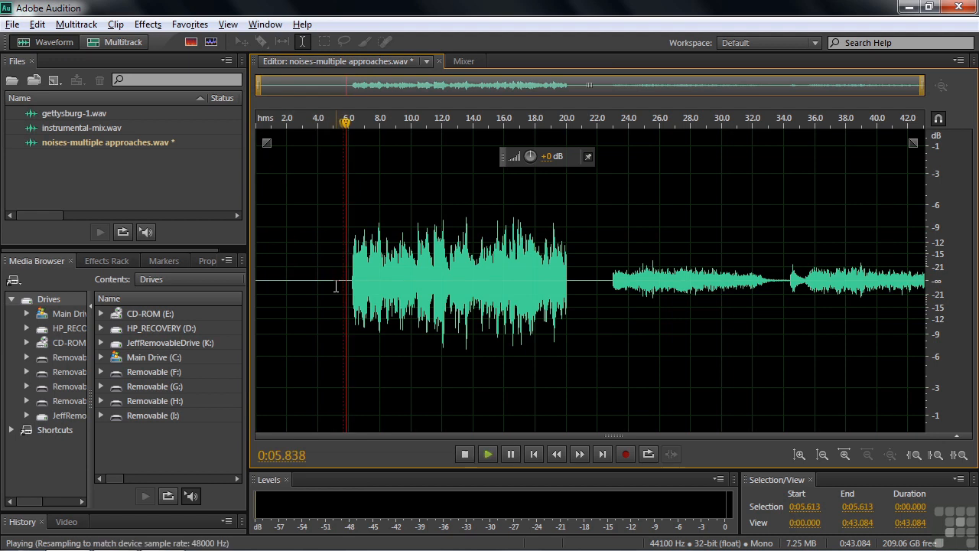
{"action": "key", "text": "space"}
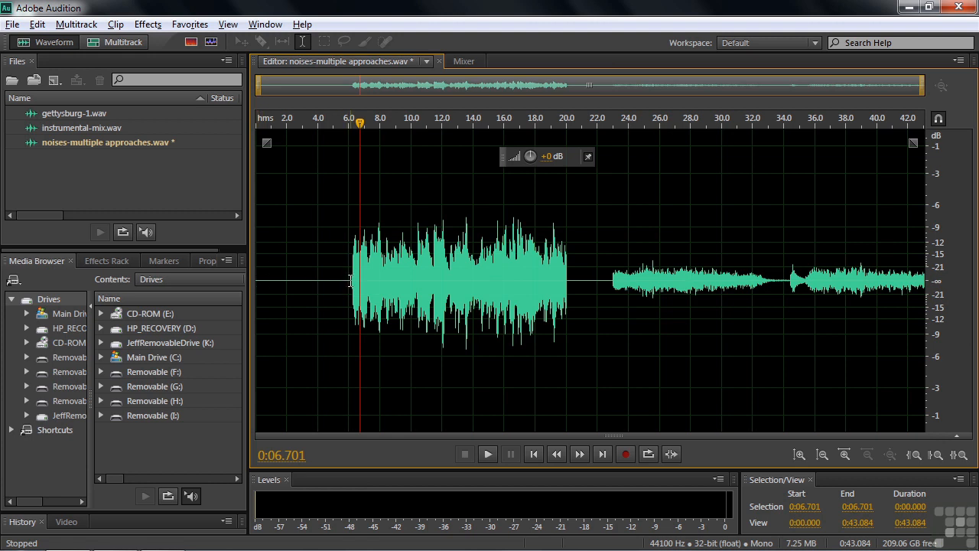
{"action": "left_click_drag", "start_coordinate": [348, 280], "coordinate": [361, 280]}
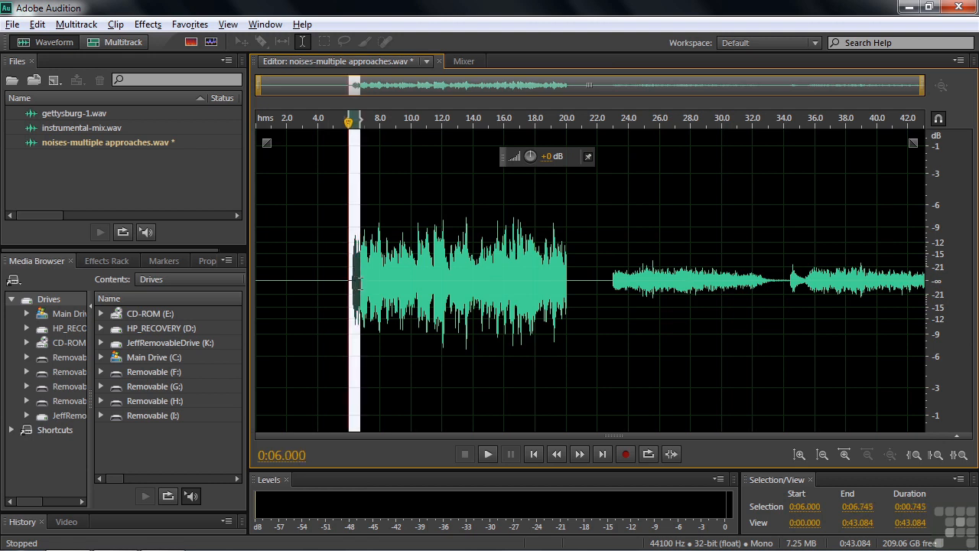
{"action": "left_click", "coordinate": [190, 23]}
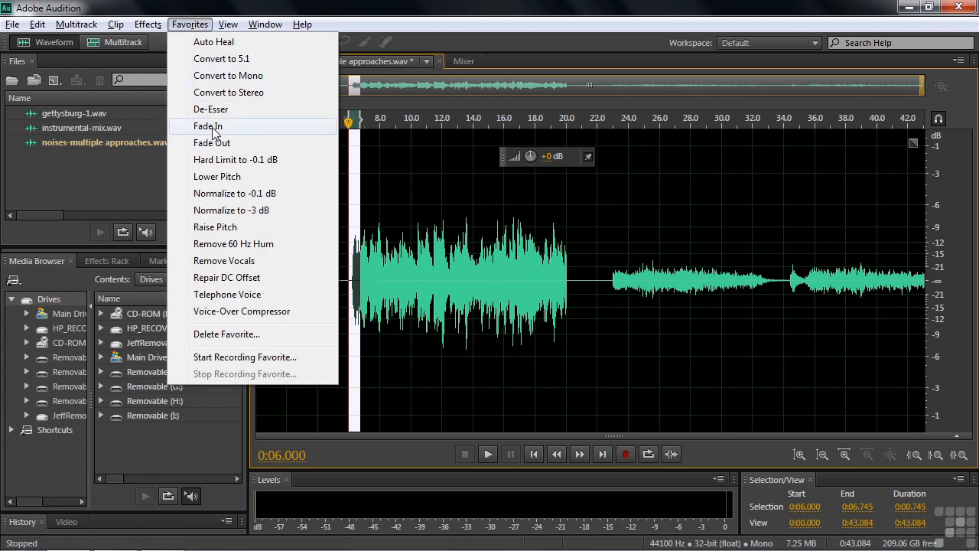
{"action": "left_click", "coordinate": [418, 220]}
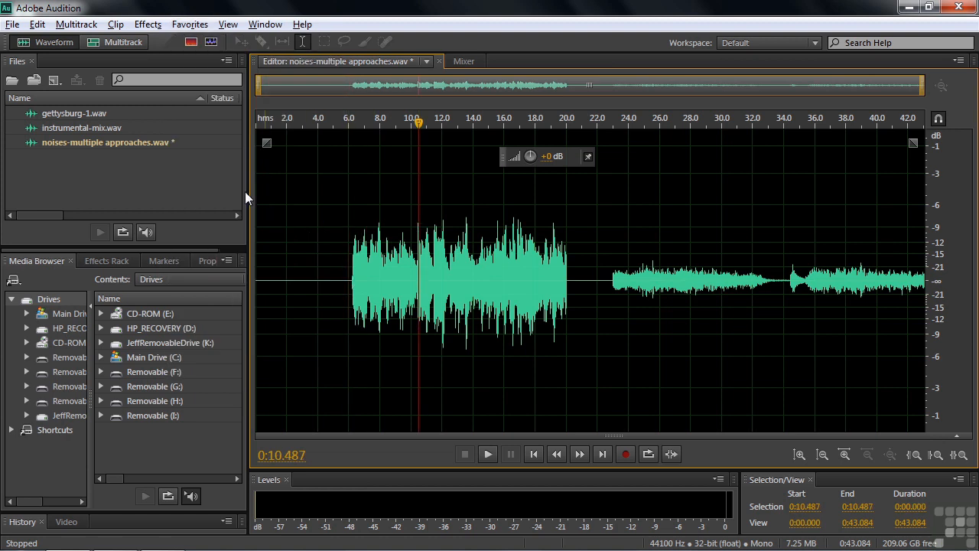
Open instrumental-mix.wav in the editor and play its beginning
{"action": "double_click", "coordinate": [42, 129]}
{"action": "left_click_drag", "start_coordinate": [411, 126], "coordinate": [266, 150]}
{"action": "key", "text": "space"}
{"action": "key", "text": "space"}
Place the playhead near the end of instrumental-mix.wav and play its ending
{"action": "left_click_drag", "start_coordinate": [267, 124], "coordinate": [978, 174]}
{"action": "key", "text": "ctrl+backslash"}
{"action": "left_click_drag", "start_coordinate": [911, 123], "coordinate": [917, 124]}
{"action": "key", "text": "space"}
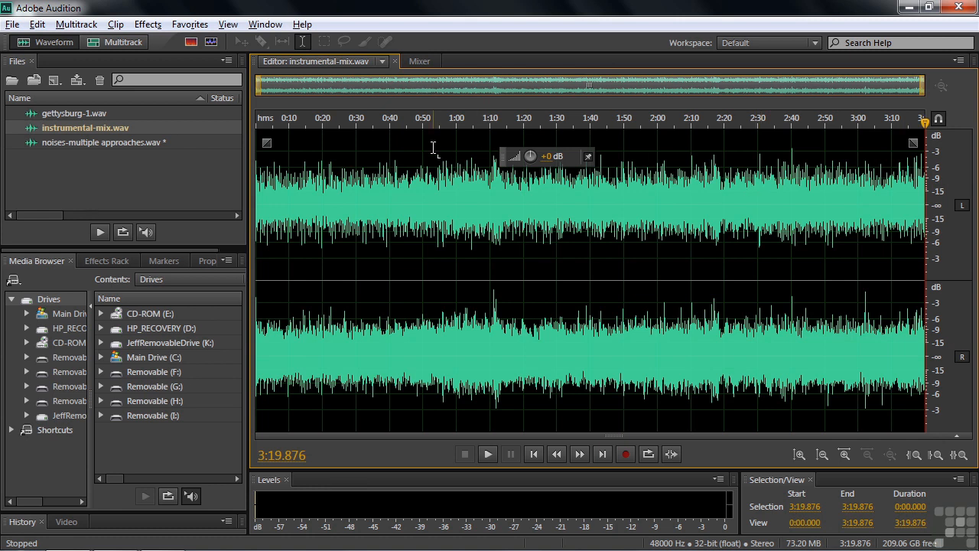
Apply a Fade In to the beginning of instrumental-mix.wav and play the faded opening
{"action": "key", "text": "Home"}
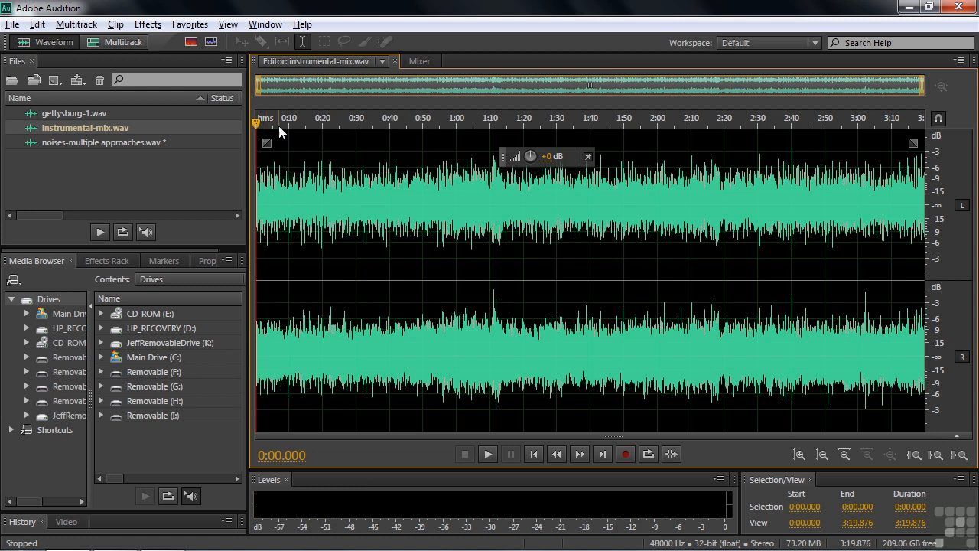
{"action": "mouse_move", "coordinate": [282, 121]}
{"action": "left_mouse_down"}
{"action": "mouse_move", "coordinate": [233, 131]}
{"action": "mouse_move", "coordinate": [528, 137]}
{"action": "mouse_move", "coordinate": [526, 180]}
{"action": "mouse_move", "coordinate": [524, 142]}
{"action": "mouse_move", "coordinate": [528, 162]}
{"action": "mouse_move", "coordinate": [519, 162]}
{"action": "left_mouse_up"}
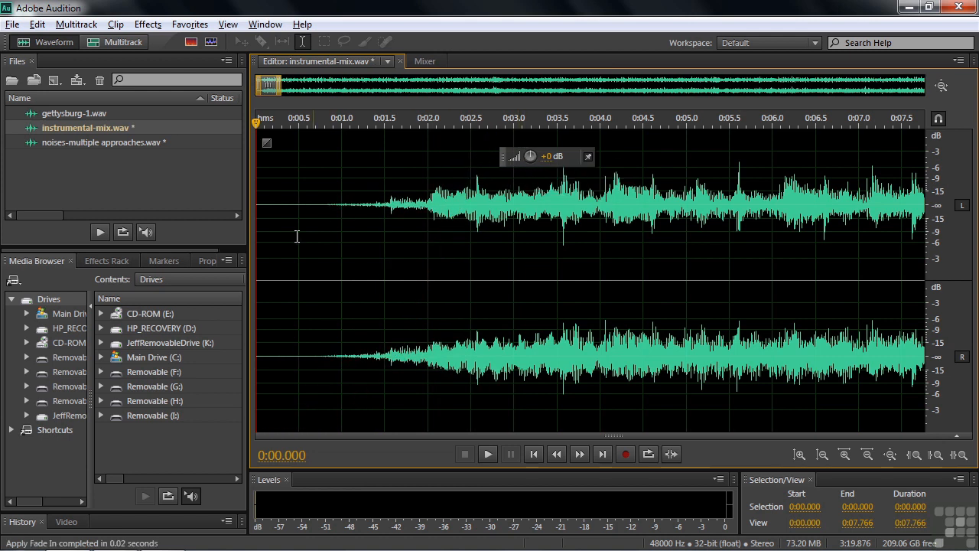
{"action": "key", "text": "space"}
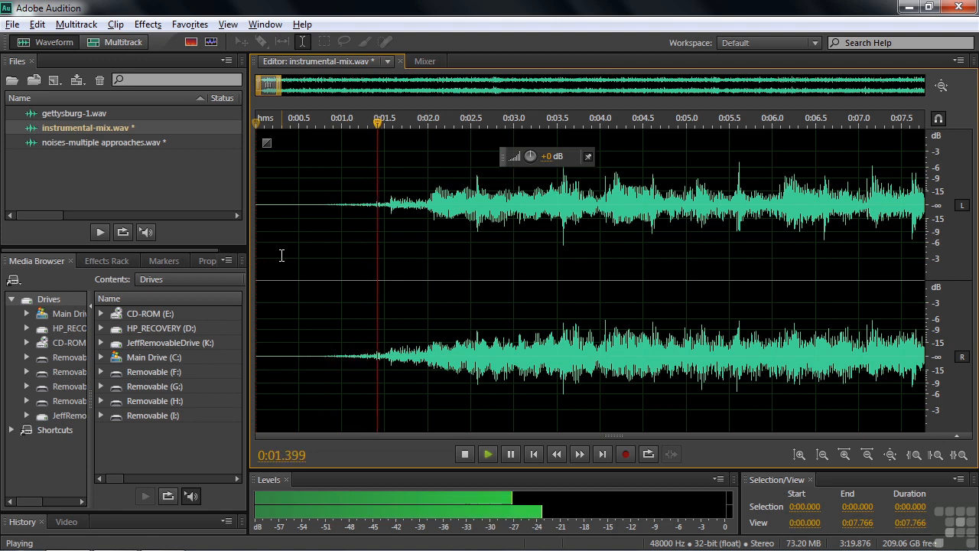
{"action": "key", "text": "space"}
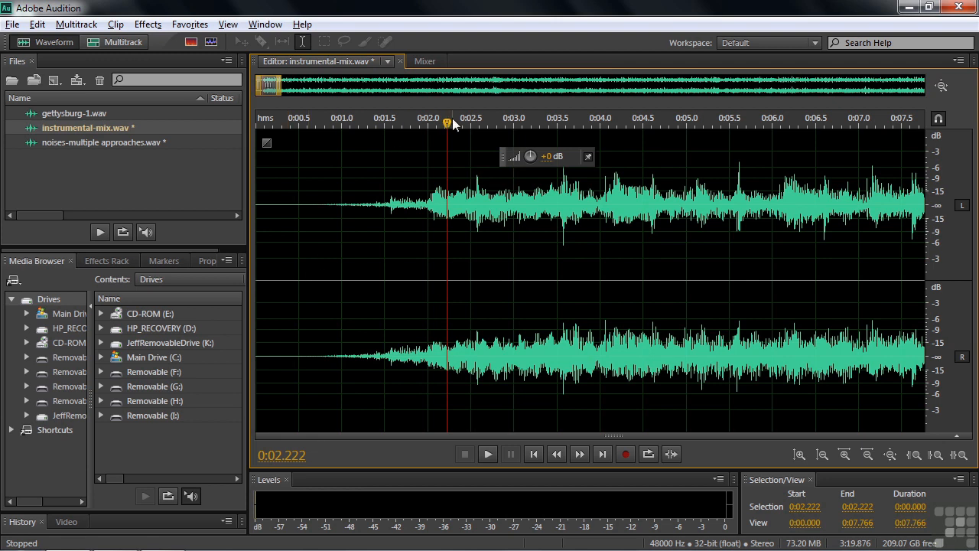
Insert 0:01.000 of silence at the very start of instrumental-mix.wav
{"action": "key", "text": "Home"}
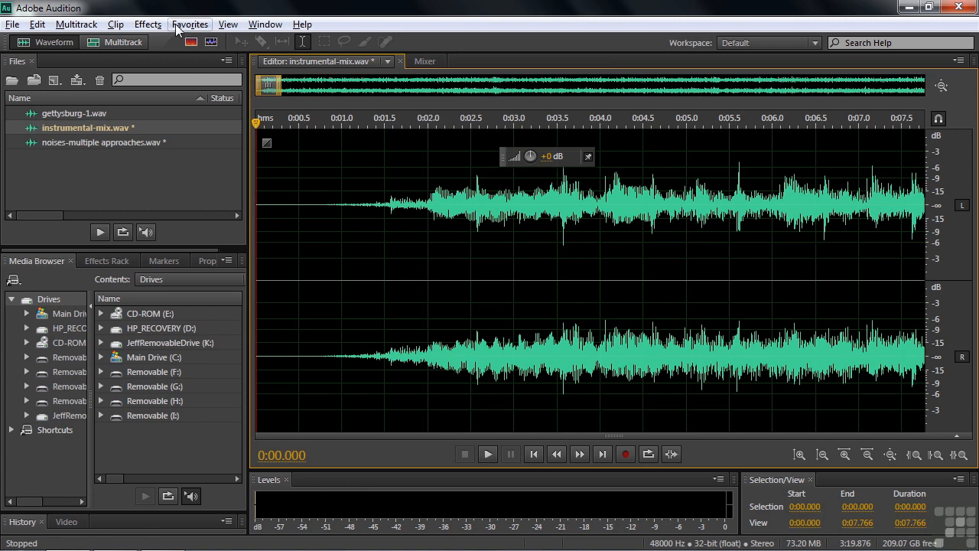
{"action": "left_click", "coordinate": [148, 24]}
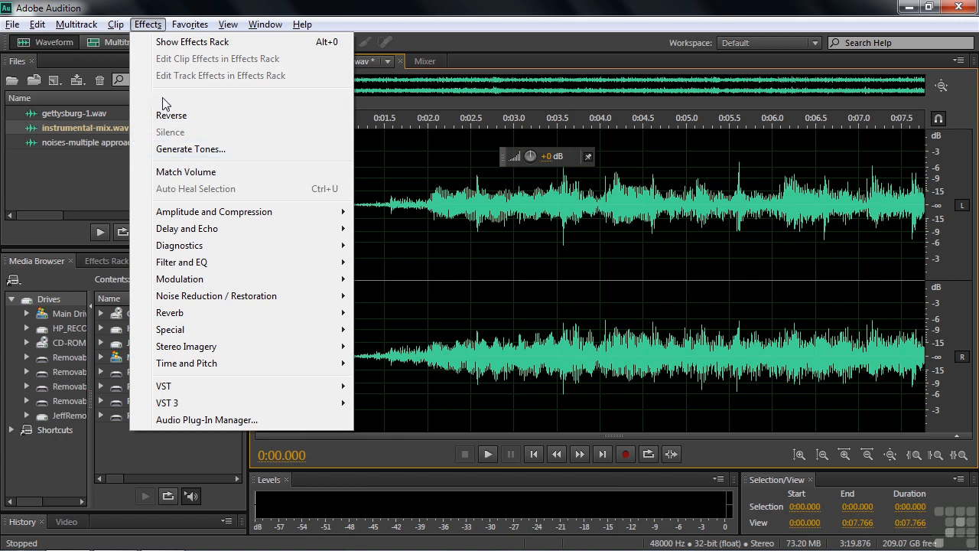
{"action": "mouse_move", "coordinate": [39, 28]}
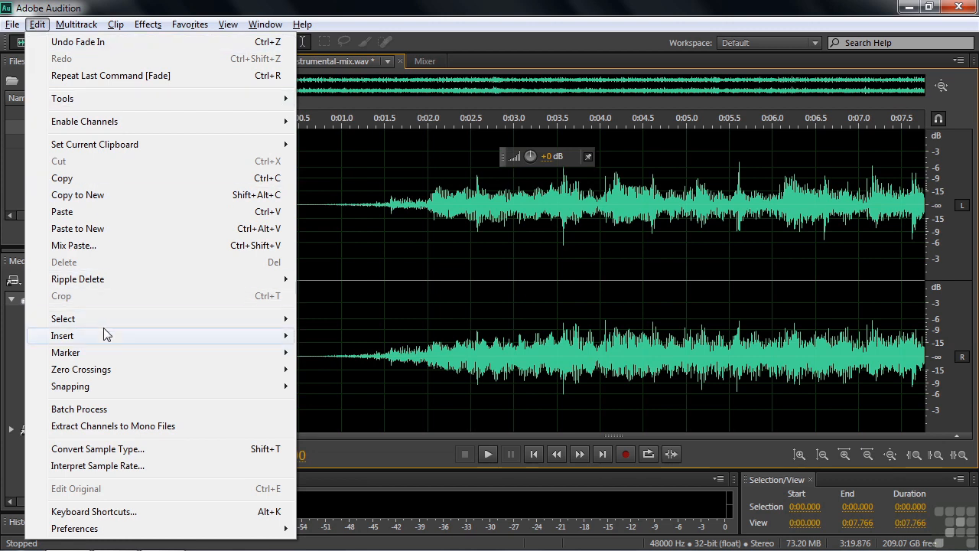
{"action": "mouse_move", "coordinate": [106, 335]}
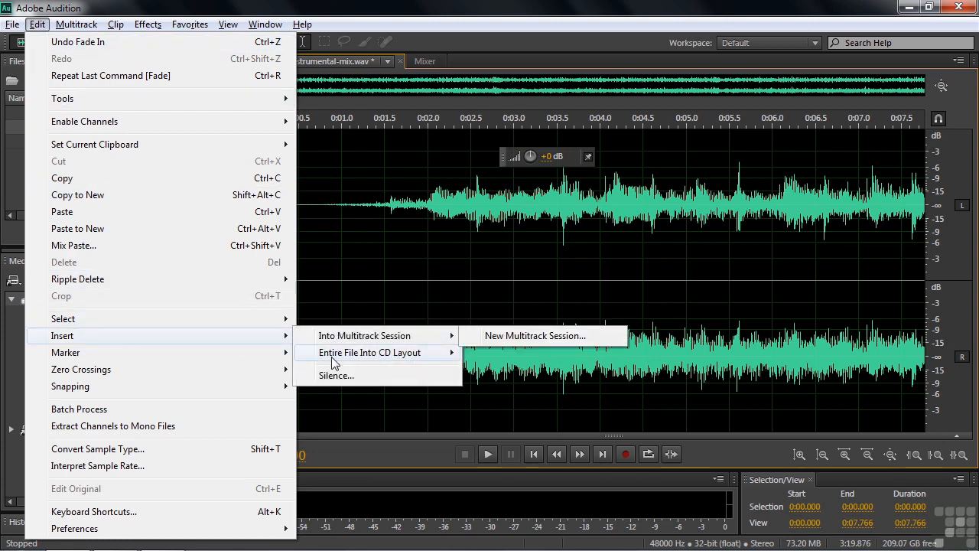
{"action": "mouse_move", "coordinate": [337, 342]}
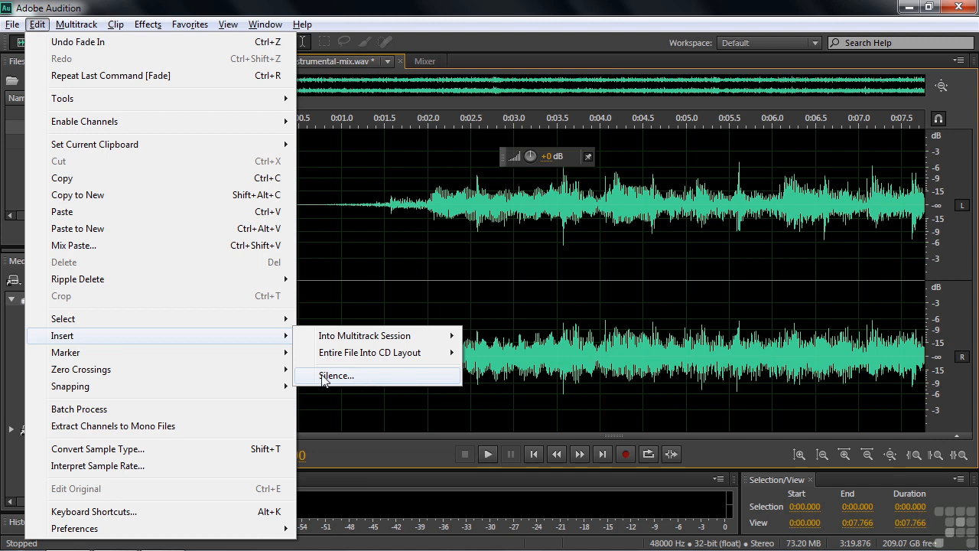
{"action": "left_click", "coordinate": [323, 378]}
{"action": "left_click_drag", "start_coordinate": [467, 243], "coordinate": [517, 218]}
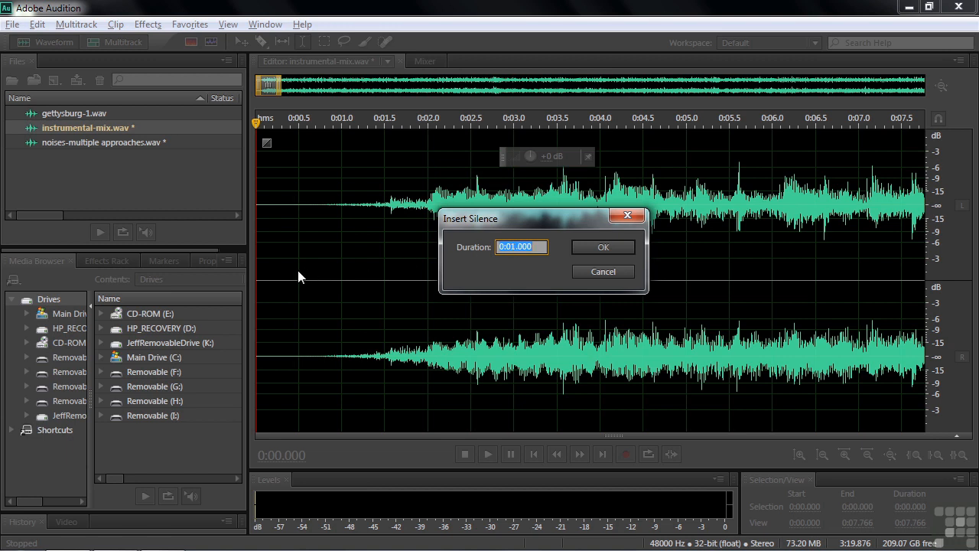
{"action": "left_click", "coordinate": [600, 248]}
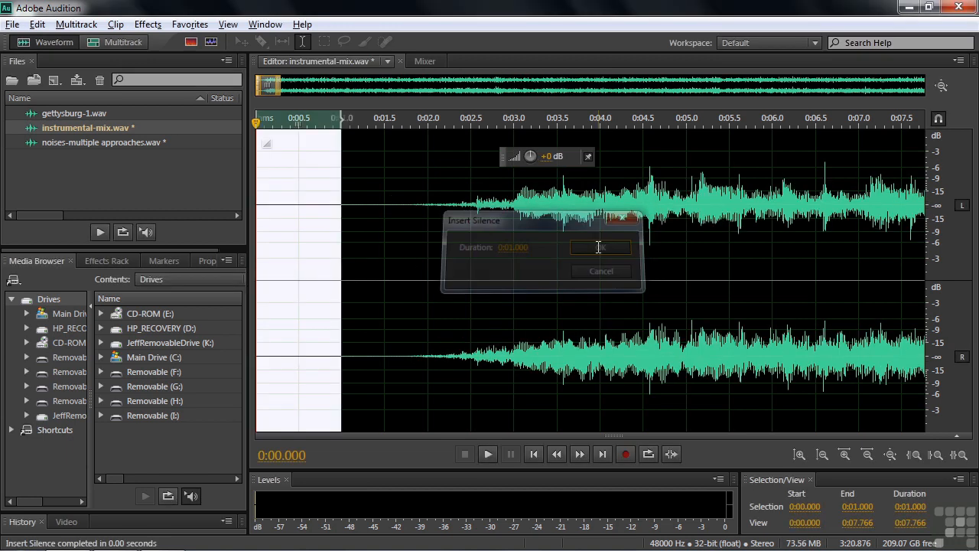
Play instrumental-mix.wav from within the inserted opening silence into the fade-in, and stop playback
{"action": "left_click", "coordinate": [282, 282]}
{"action": "key", "text": "space"}
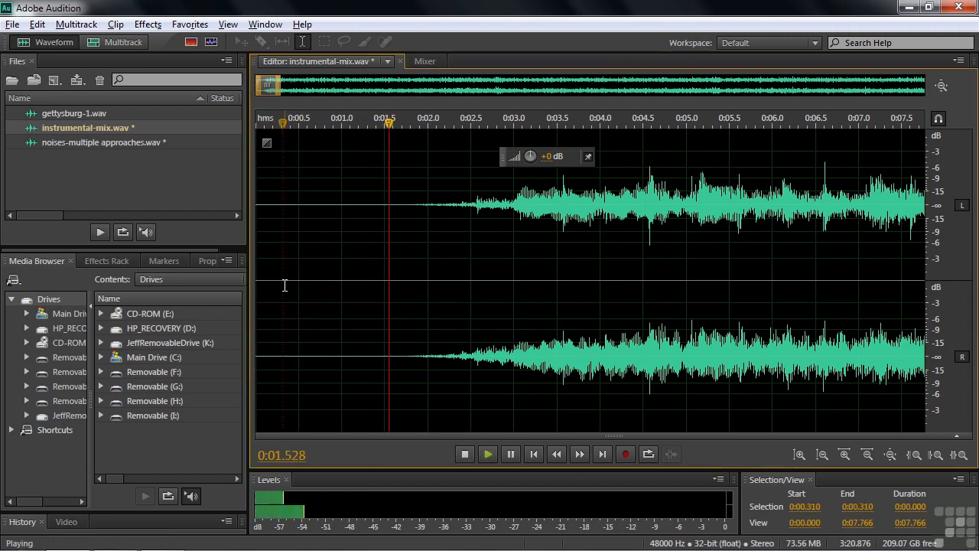
{"action": "key", "text": "space"}
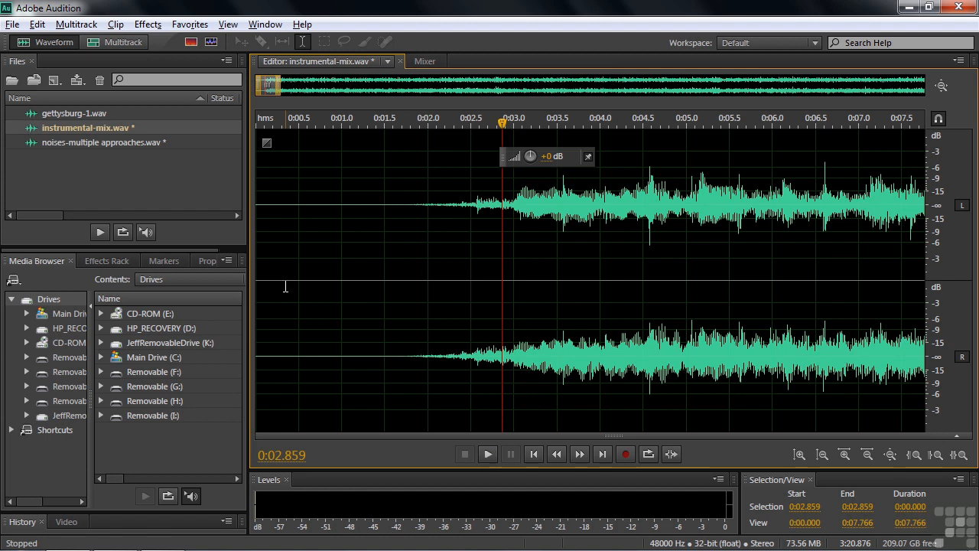
Apply a Fade Out to the last few seconds of instrumental-mix.wav and play the faded ending
{"action": "key", "text": "End"}
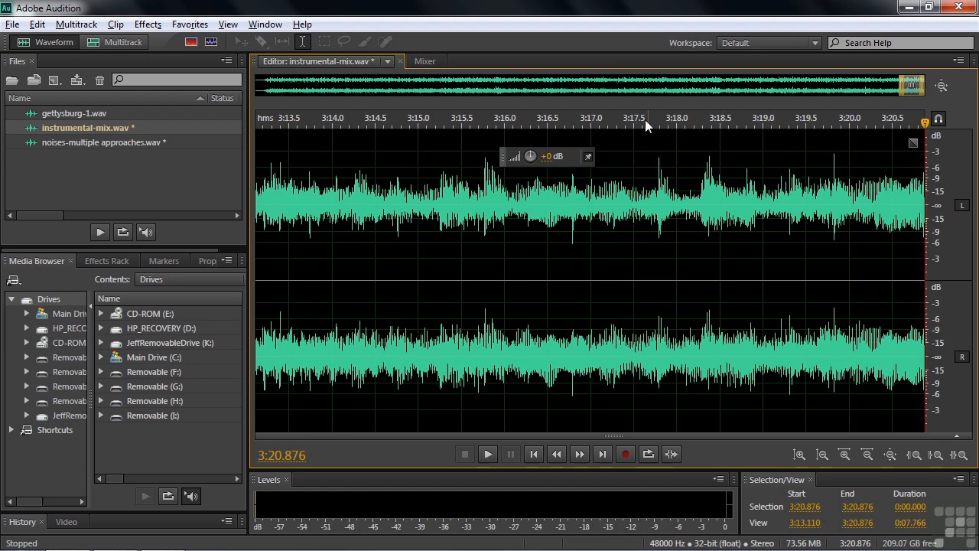
{"action": "left_click_drag", "start_coordinate": [564, 123], "coordinate": [928, 126]}
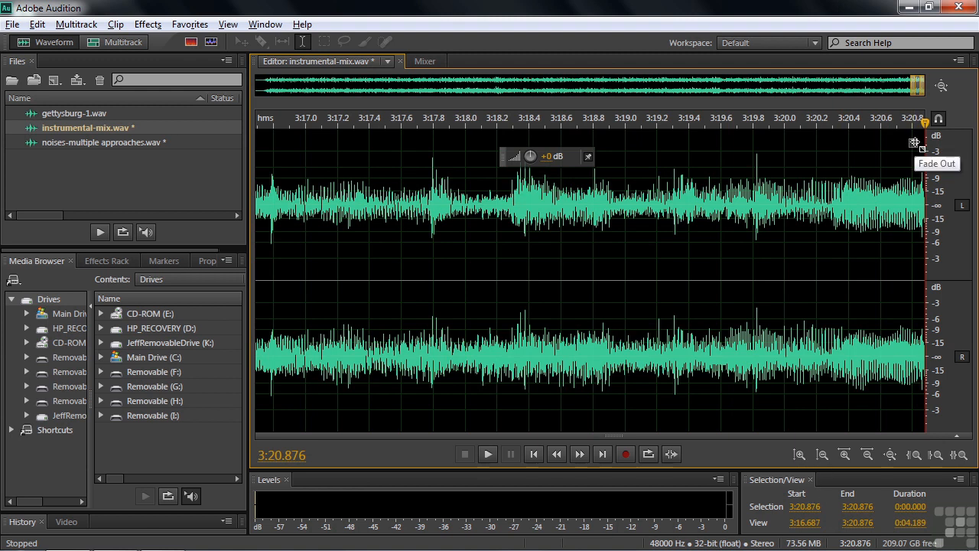
{"action": "left_click_drag", "start_coordinate": [914, 142], "coordinate": [422, 151]}
{"action": "left_click", "coordinate": [472, 213]}
{"action": "key", "text": "space"}
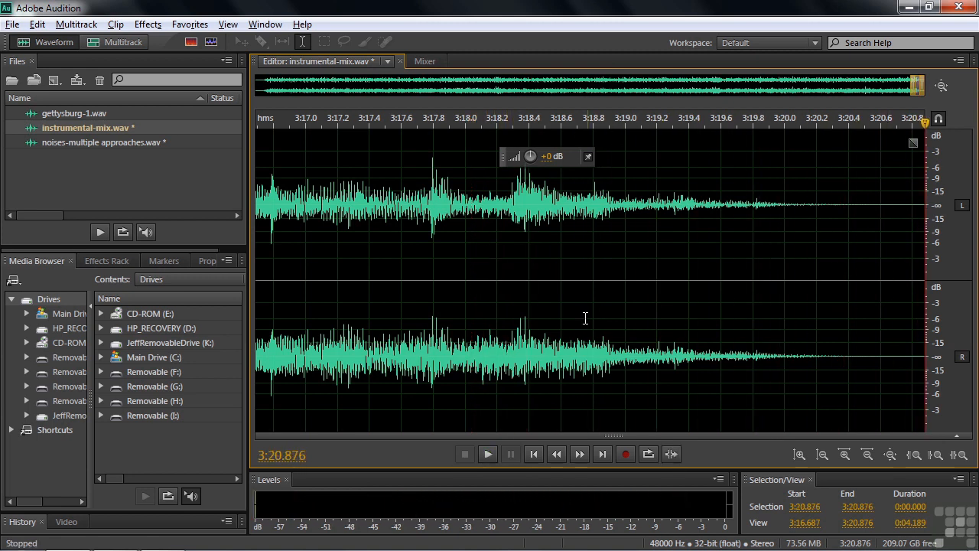
Insert one second of silence at the very end of instrumental-mix.wav and bring it into view
{"action": "left_click", "coordinate": [37, 24]}
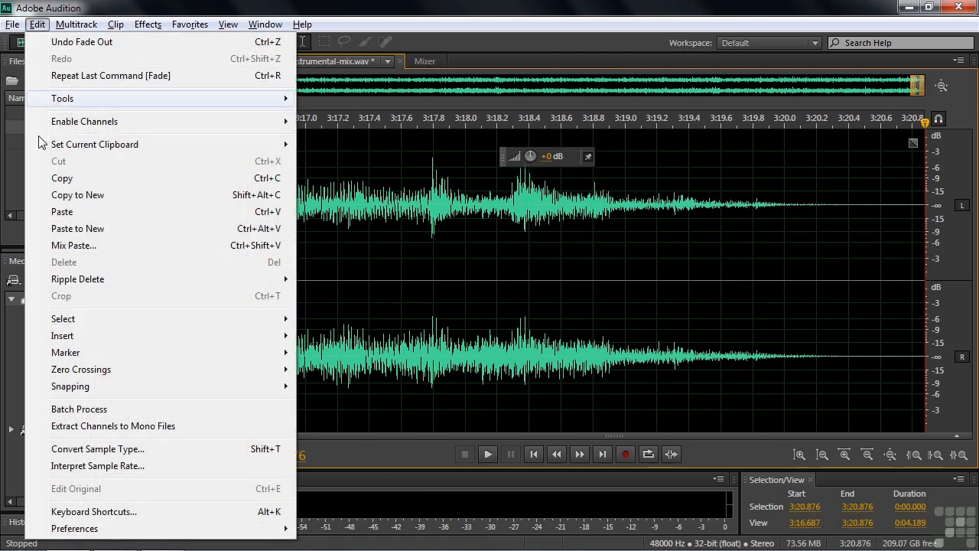
{"action": "mouse_move", "coordinate": [203, 333]}
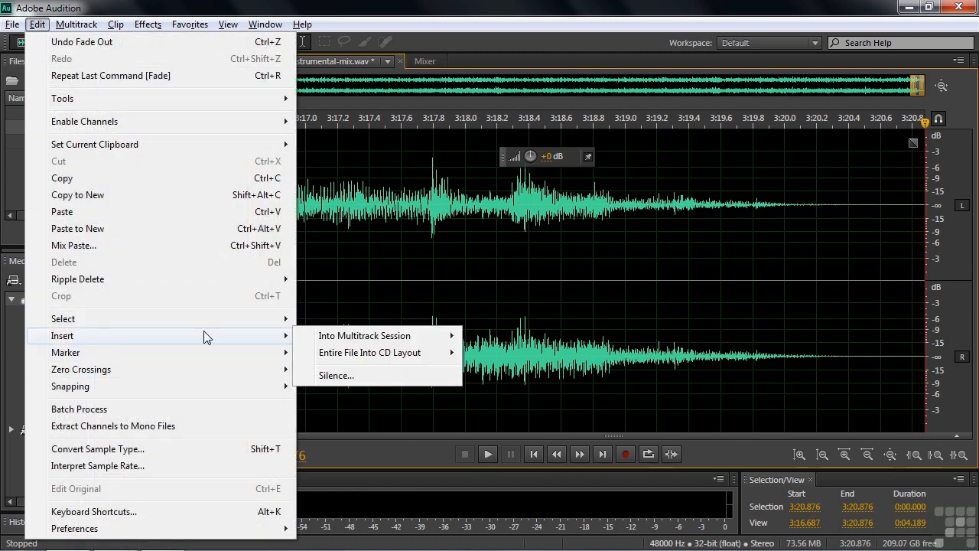
{"action": "left_click", "coordinate": [371, 376]}
{"action": "left_click", "coordinate": [544, 271]}
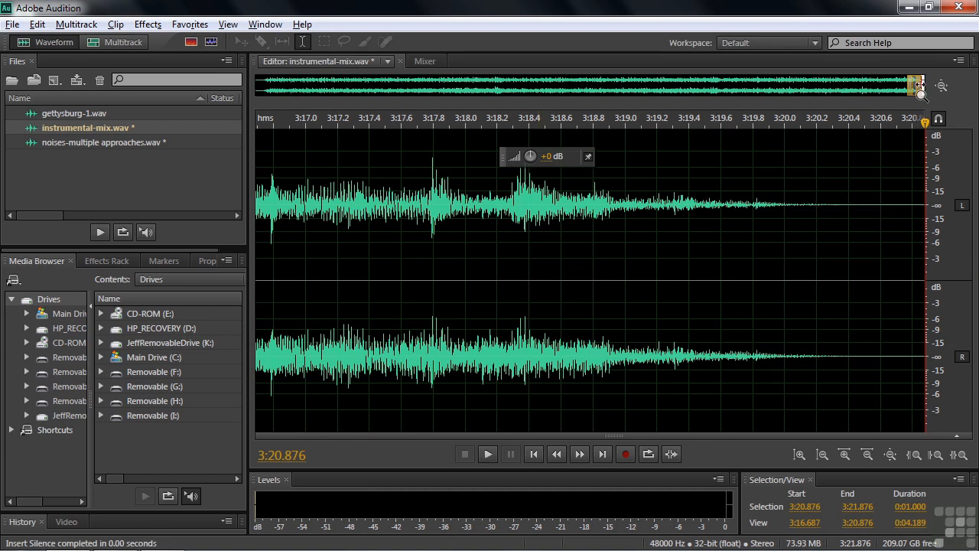
{"action": "left_click_drag", "start_coordinate": [915, 85], "coordinate": [919, 86]}
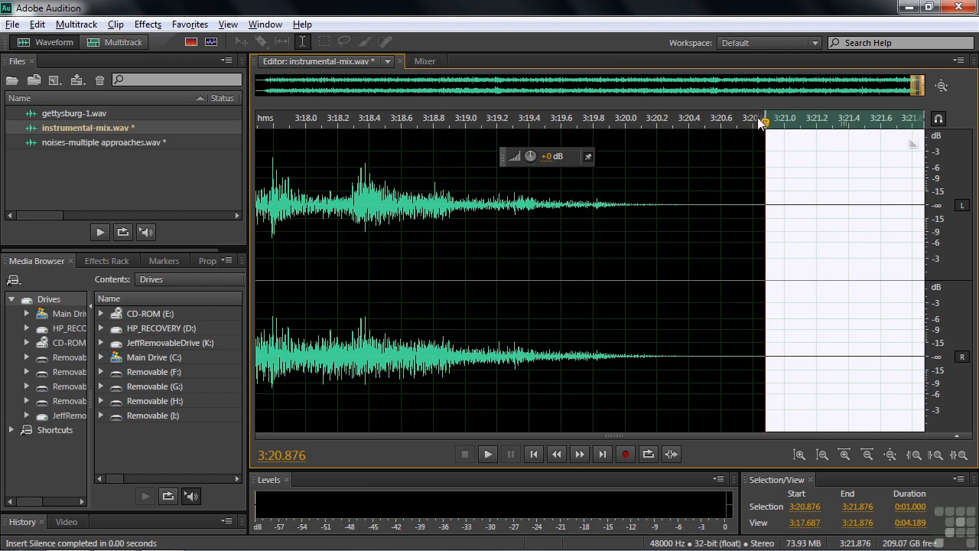
Try inserting 0:01.000 of silence in the middle of the music at 3:12.000
{"action": "left_click_drag", "start_coordinate": [916, 81], "coordinate": [891, 81]}
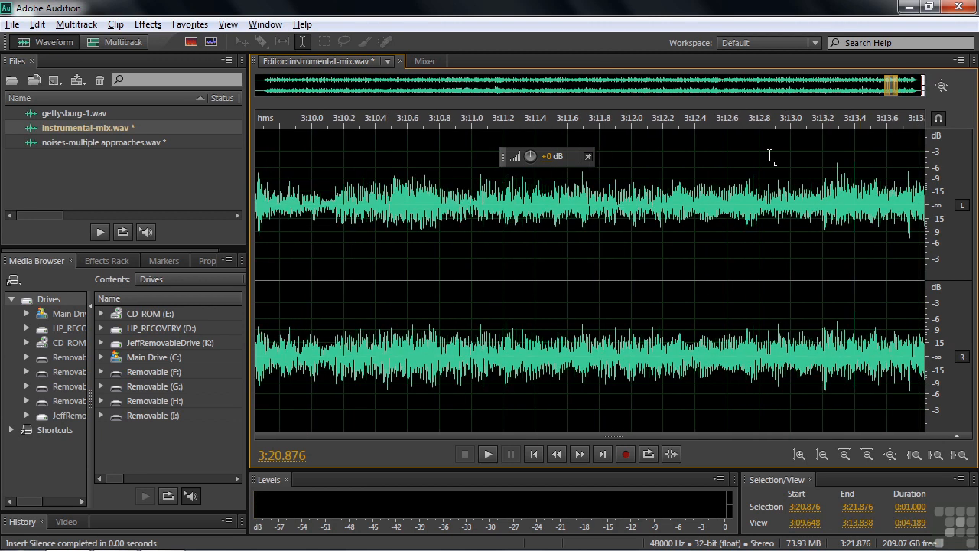
{"action": "left_click", "coordinate": [630, 191]}
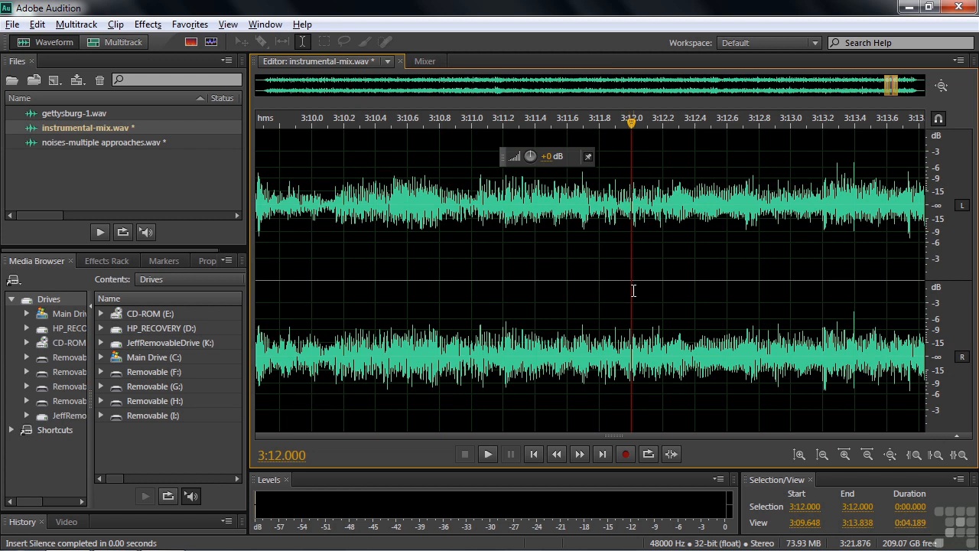
{"action": "left_click", "coordinate": [37, 24]}
{"action": "mouse_move", "coordinate": [158, 339]}
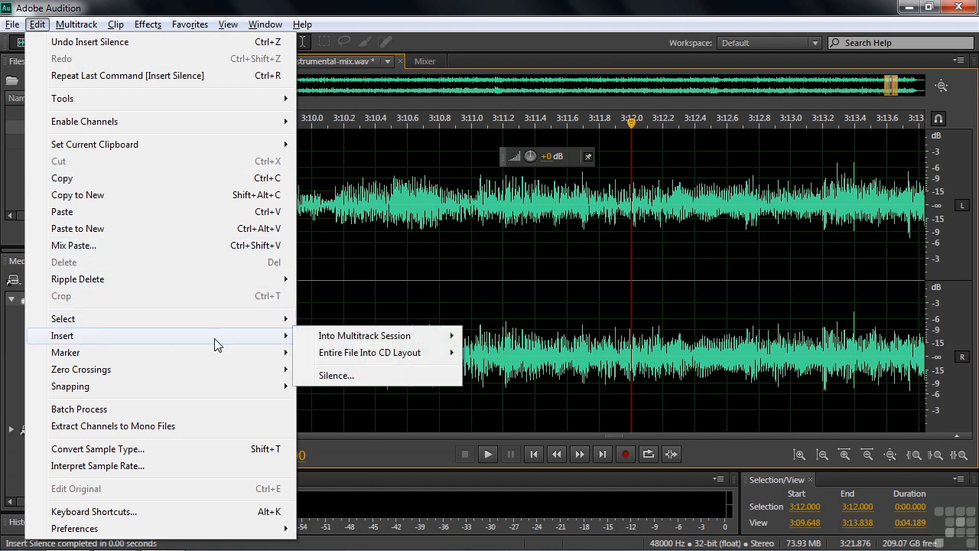
{"action": "left_click", "coordinate": [337, 374]}
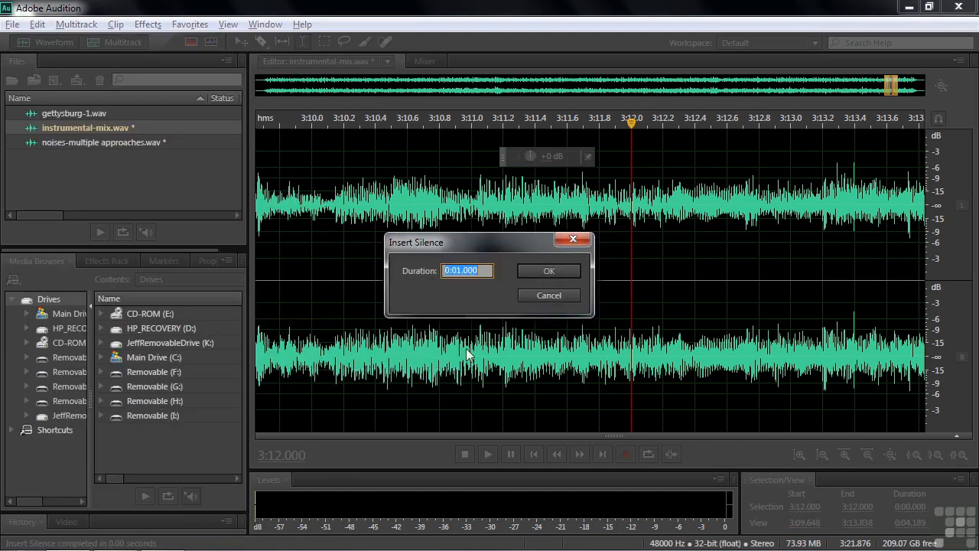
{"action": "left_click", "coordinate": [545, 271]}
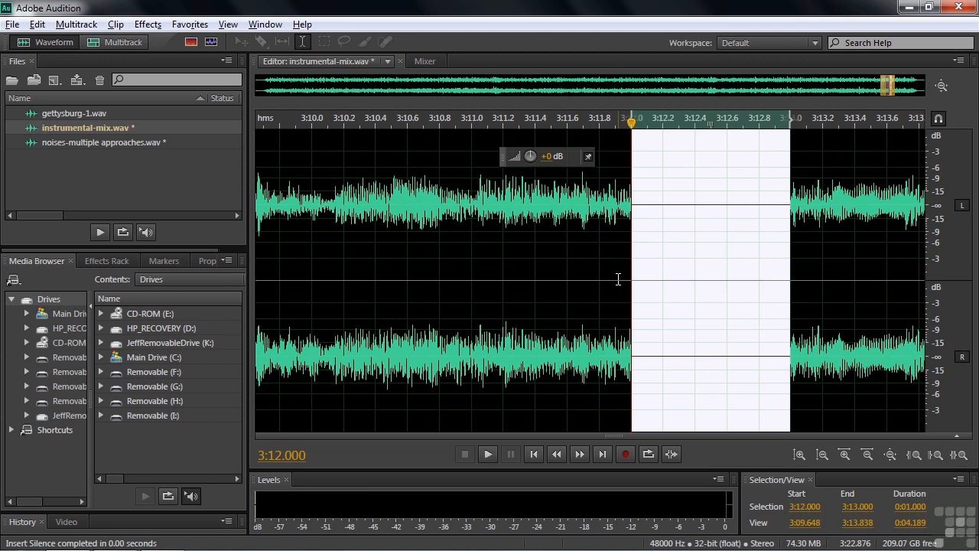
Play across the silent gap inserted at 3:12.000 and undo that silence insertion
{"action": "left_click", "coordinate": [619, 280]}
{"action": "key", "text": "space"}
{"action": "key", "text": "space"}
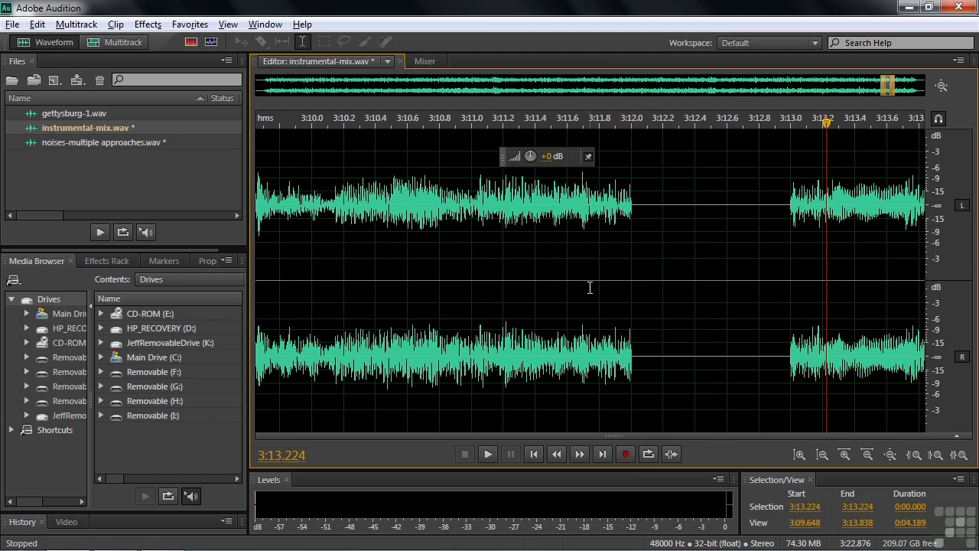
{"action": "key", "text": "ctrl+z"}
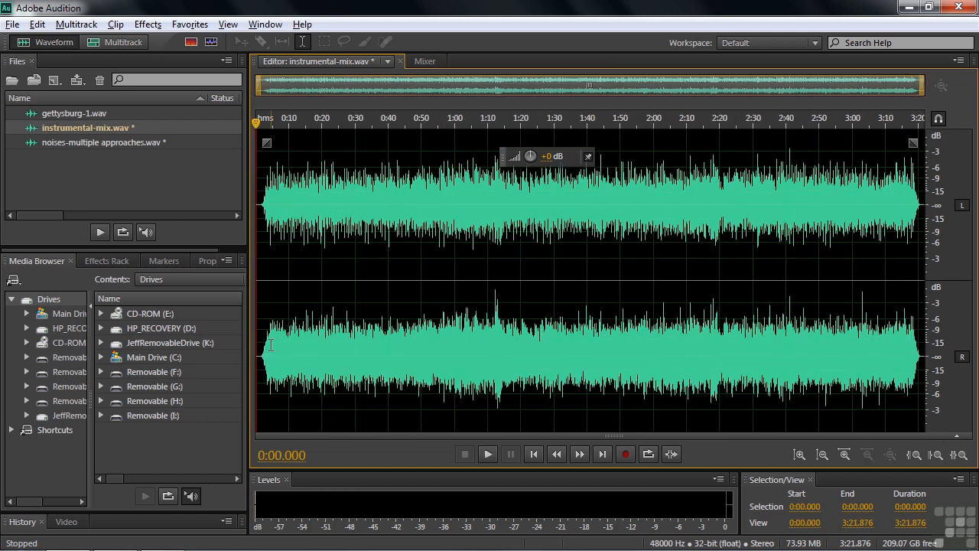
Select the passage from 0:03.691 to 0:20.000 in instrumental-mix.wav and play part of it
{"action": "left_click_drag", "start_coordinate": [268, 351], "coordinate": [322, 360]}
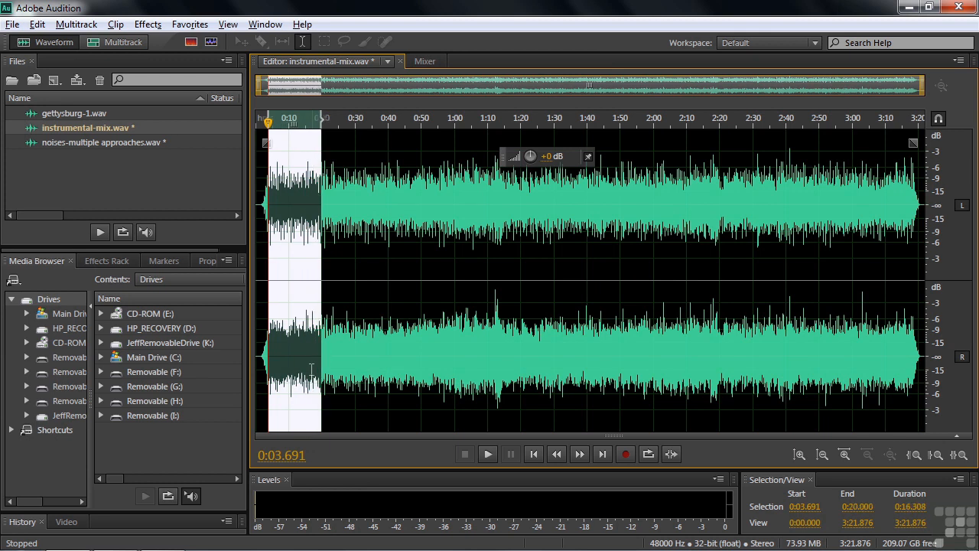
{"action": "key", "text": "space"}
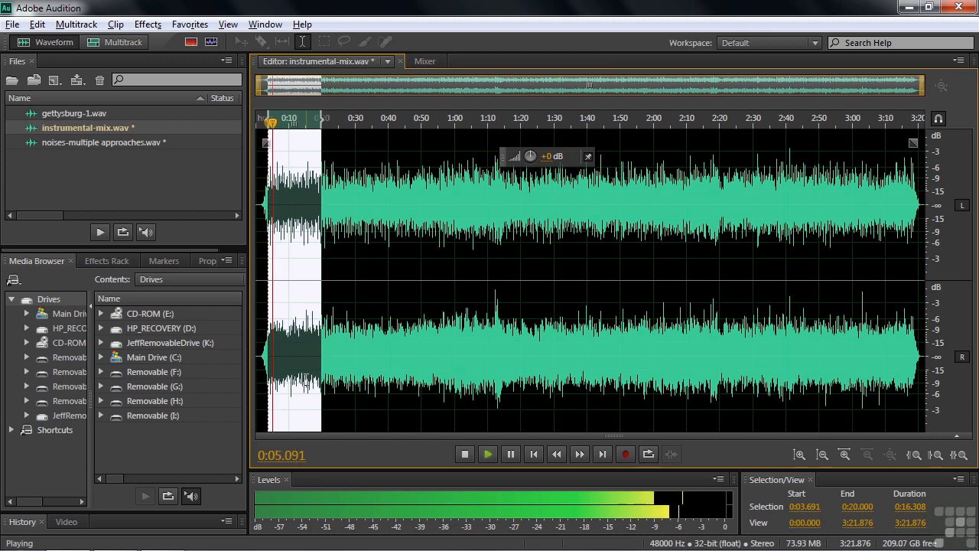
{"action": "key", "text": "space"}
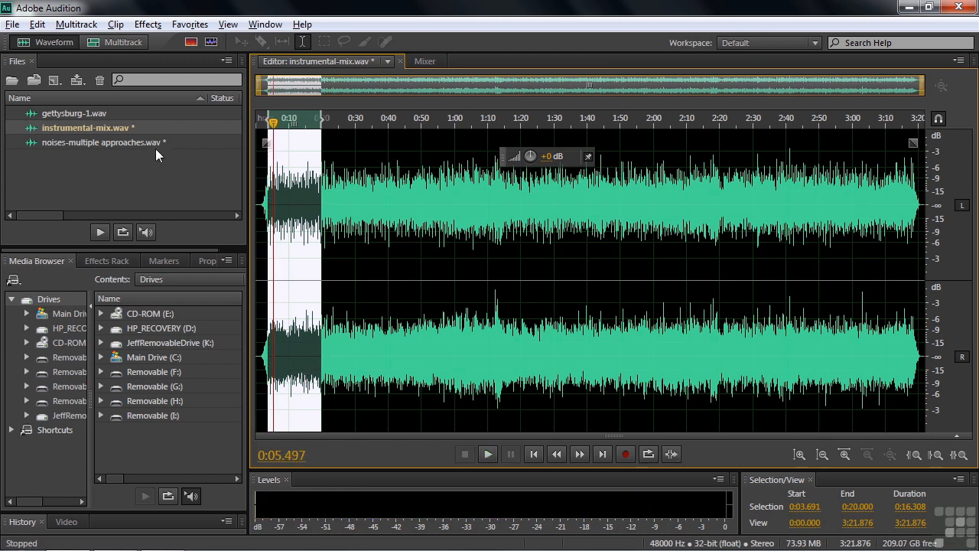
Apply the Reverse effect to the selected passage of instrumental-mix.wav and play part of the reversed audio
{"action": "left_click", "coordinate": [147, 25]}
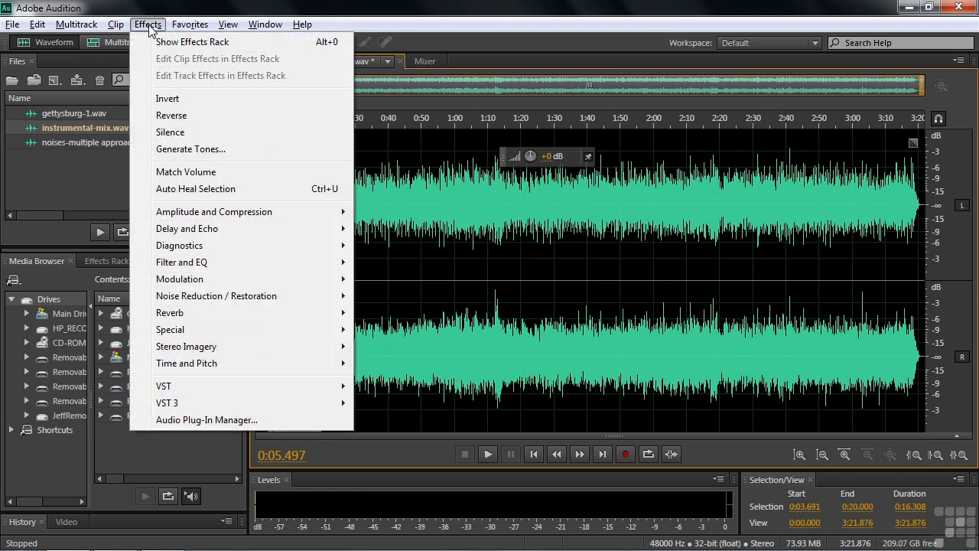
{"action": "left_click", "coordinate": [171, 116]}
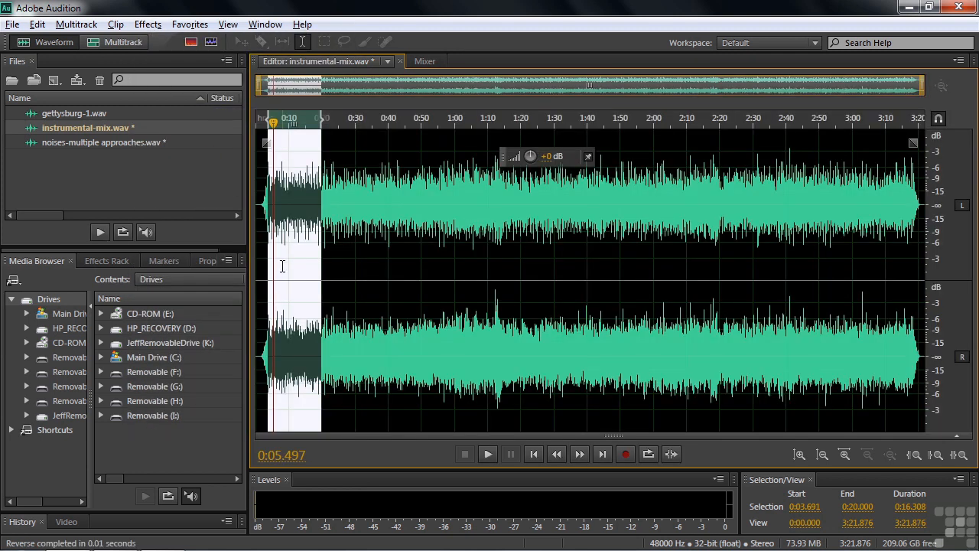
{"action": "key", "text": "space"}
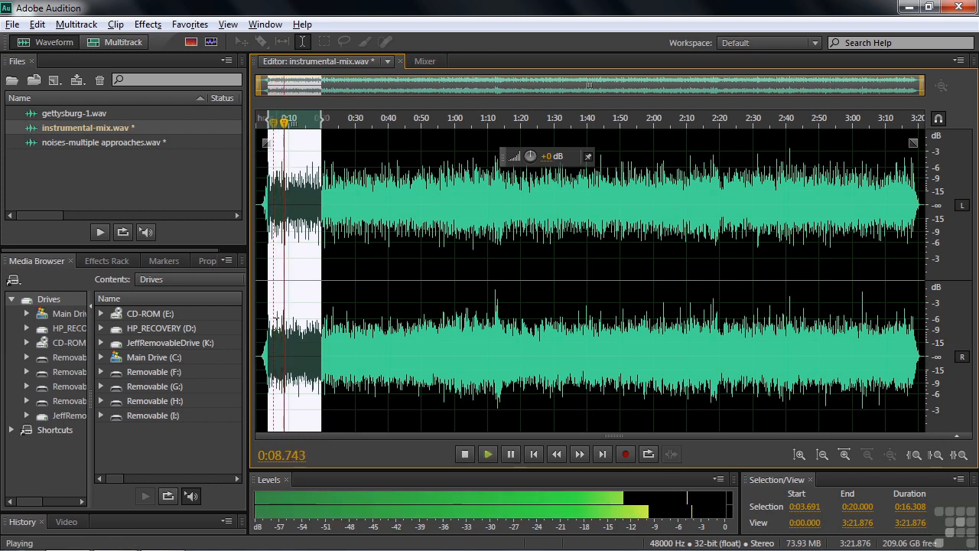
{"action": "key", "text": "space"}
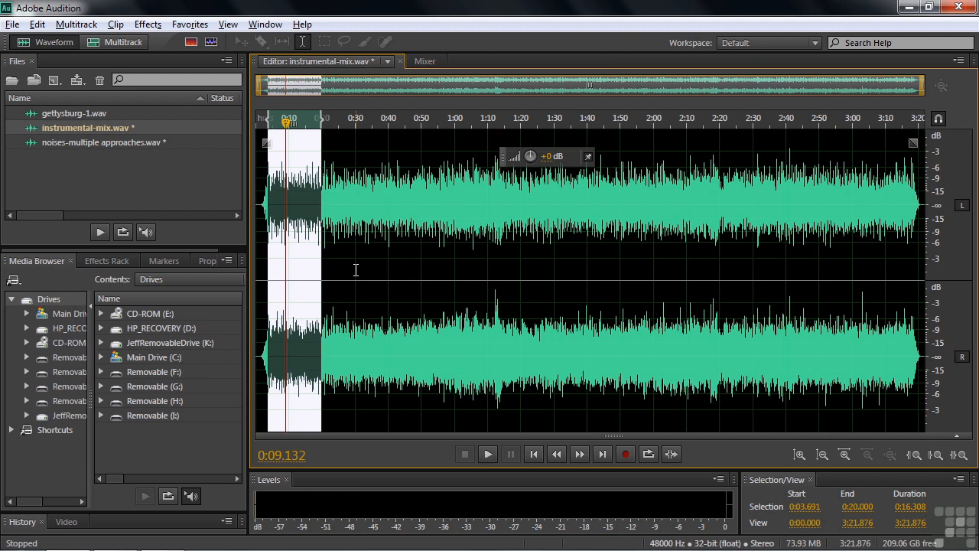
{"action": "left_click", "coordinate": [154, 25]}
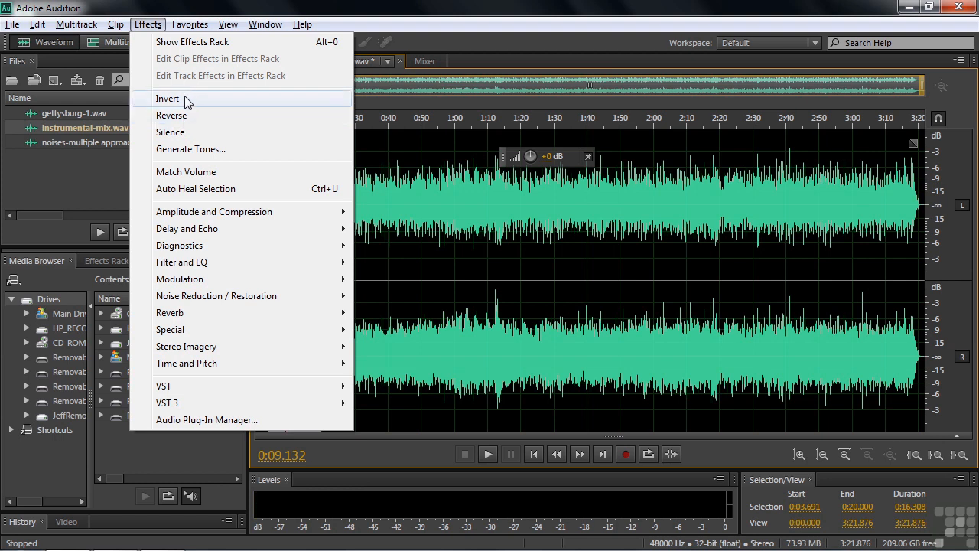
{"action": "left_click", "coordinate": [77, 168]}
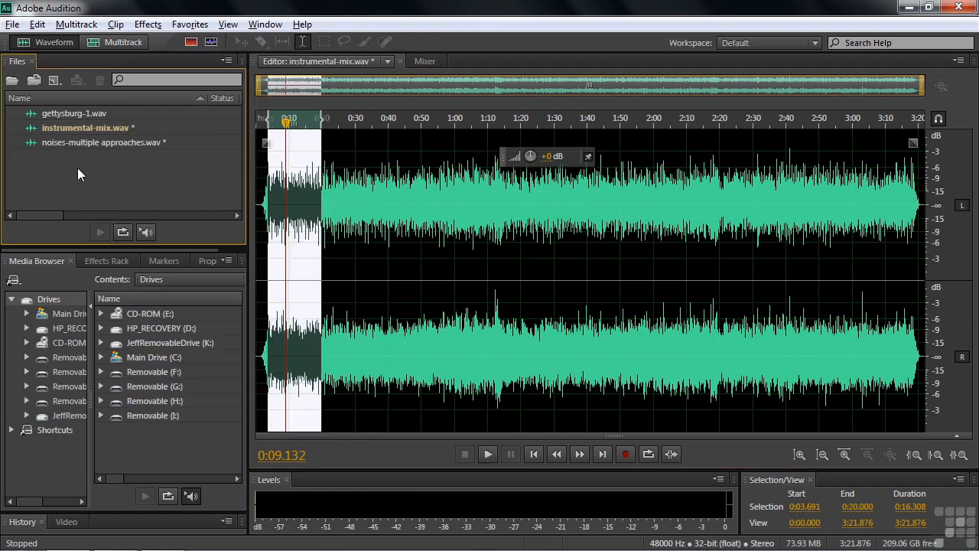
In gettysburg-1.wav, play the opening phrase from 0:00.356 to 0:02.000 and raise its volume
{"action": "double_click", "coordinate": [34, 115]}
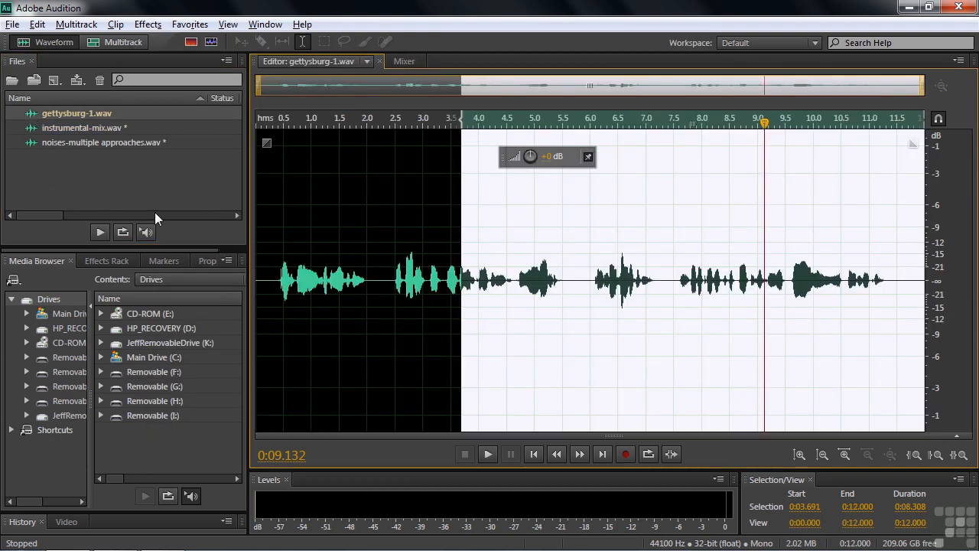
{"action": "left_click_drag", "start_coordinate": [277, 279], "coordinate": [366, 279]}
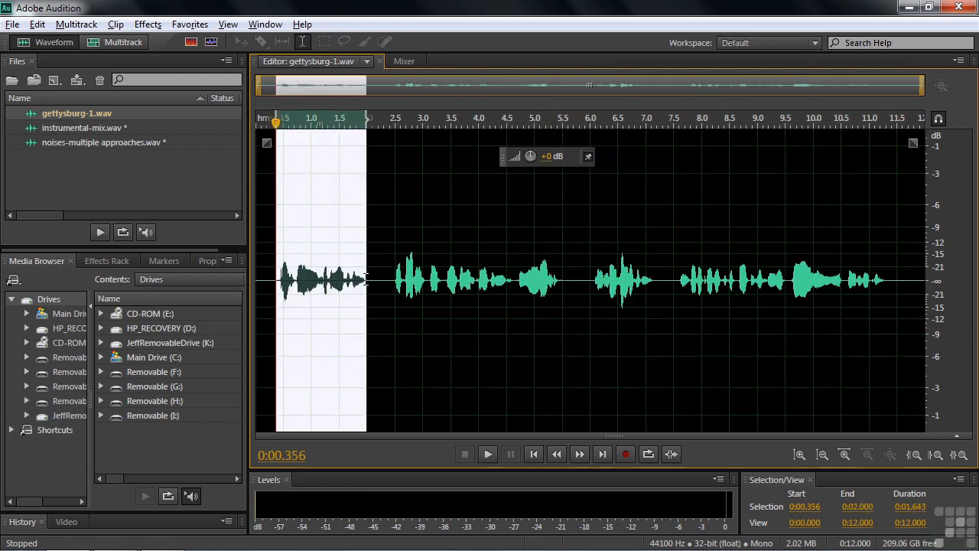
{"action": "key", "text": "space"}
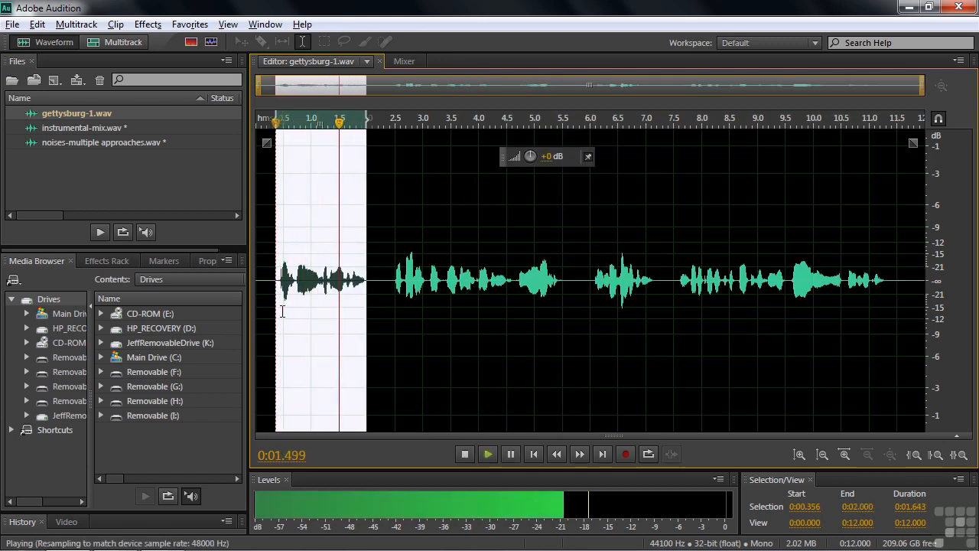
{"action": "left_click_drag", "start_coordinate": [530, 156], "coordinate": [570, 157]}
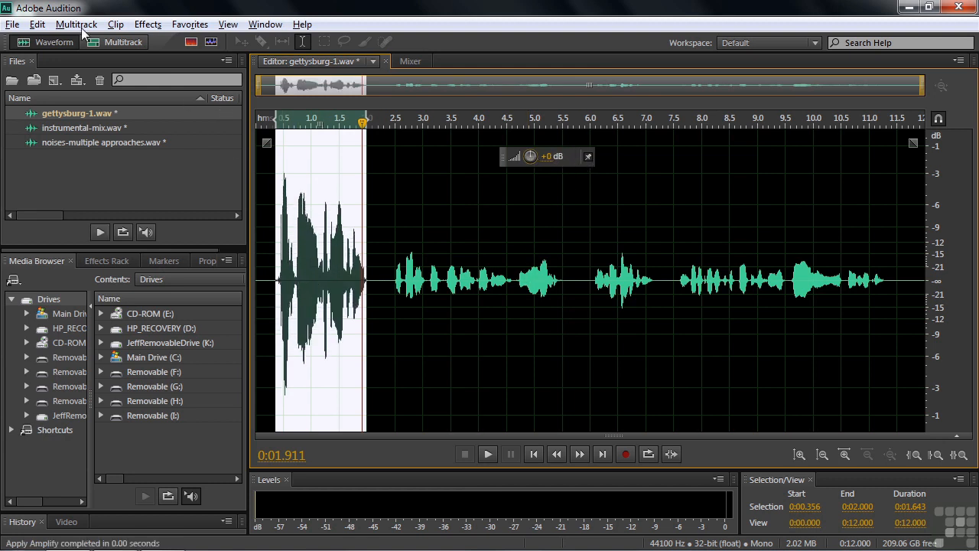
Reverse the selected opening phrase of gettysburg-1.wav and play the file from just before it
{"action": "left_click", "coordinate": [148, 23]}
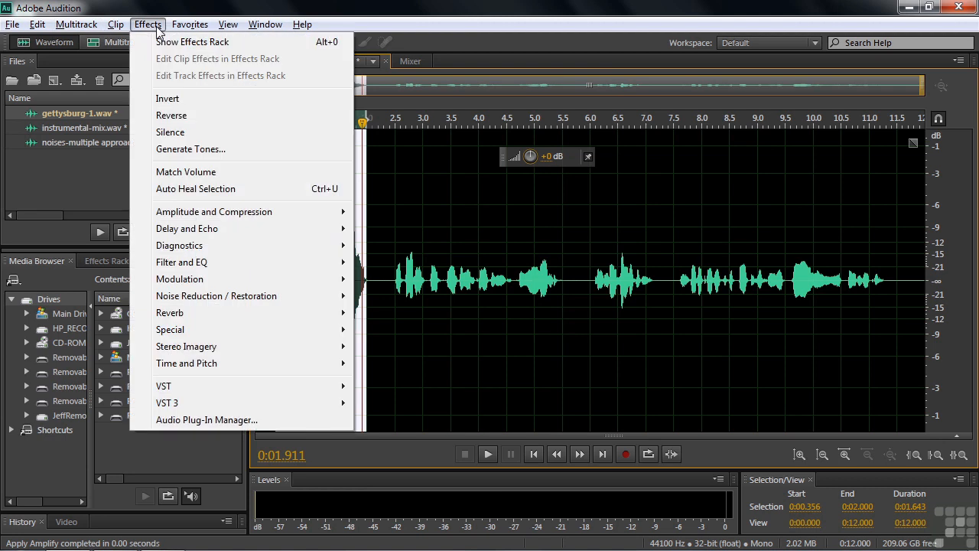
{"action": "left_click", "coordinate": [177, 115]}
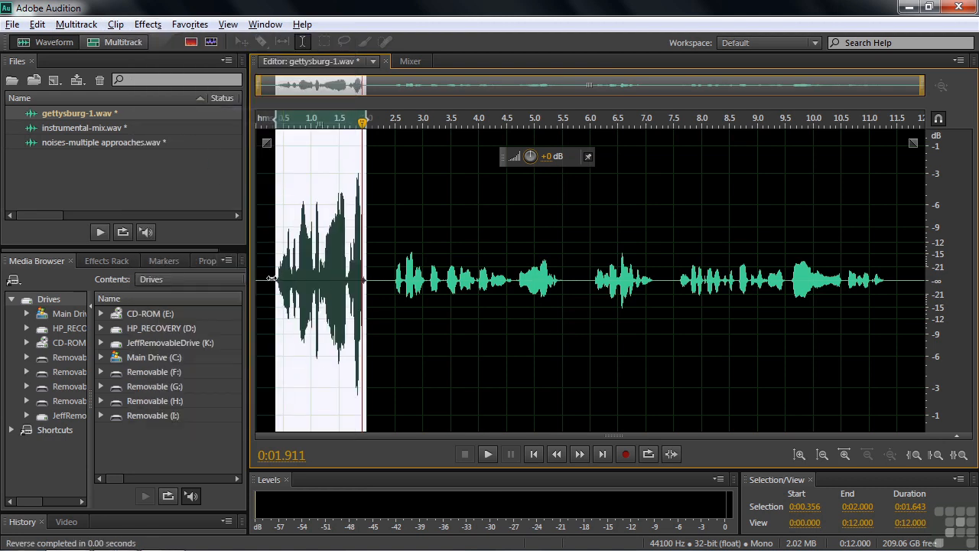
{"action": "left_click", "coordinate": [270, 278]}
{"action": "key", "text": "space"}
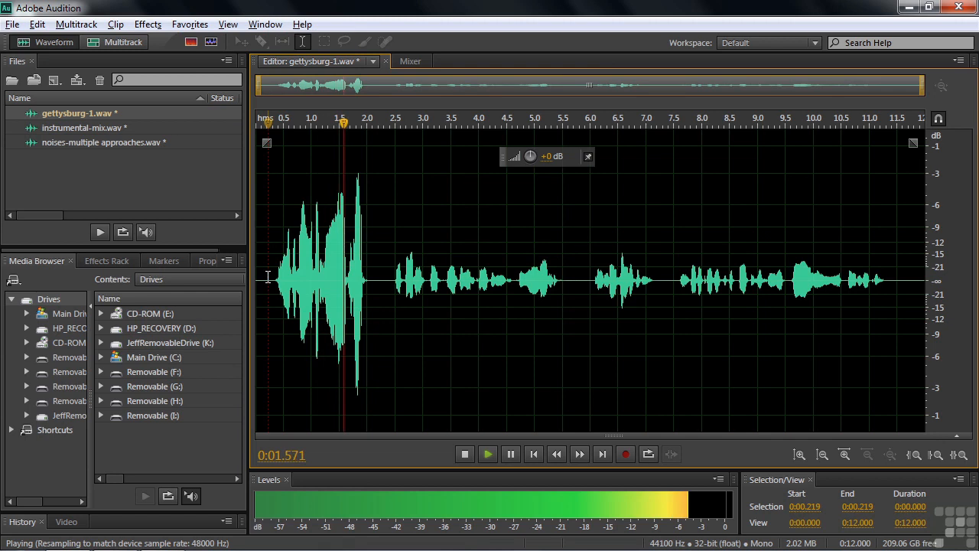
{"action": "key", "text": "space"}
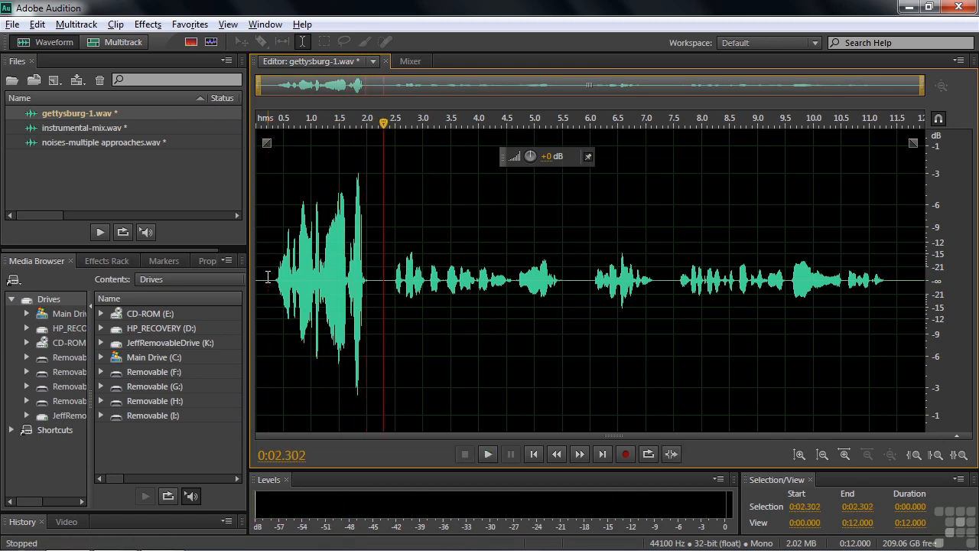